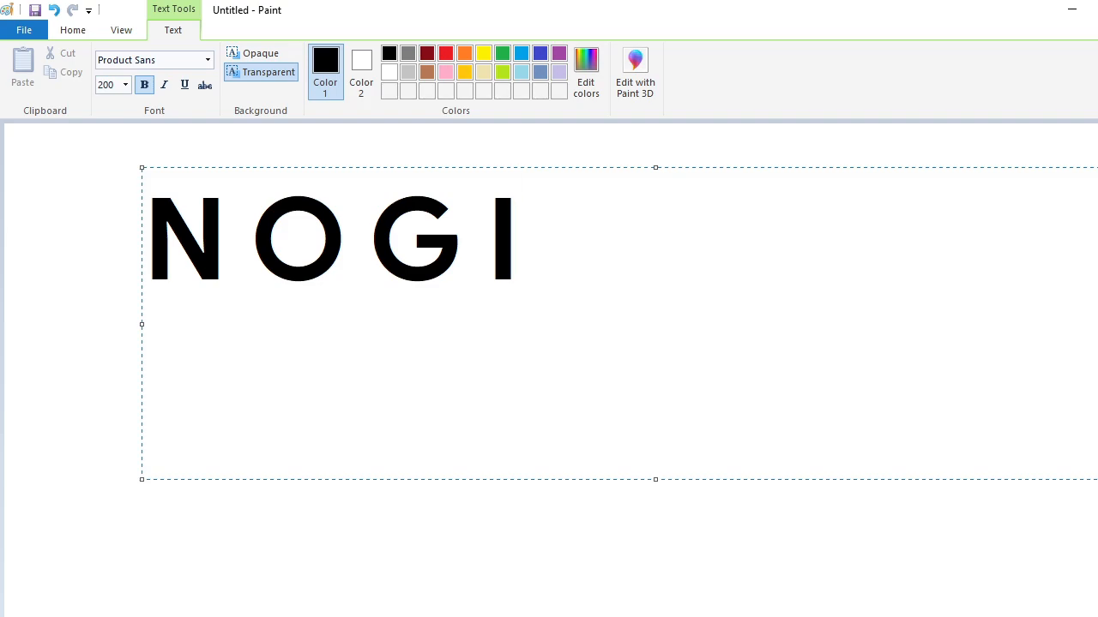
# Place the NOGI text on the canvas and thicken the inner edge of the N's left stem with a black line.
pyautogui.click(445, 506)
pyautogui.scroll(1, 766, 514)
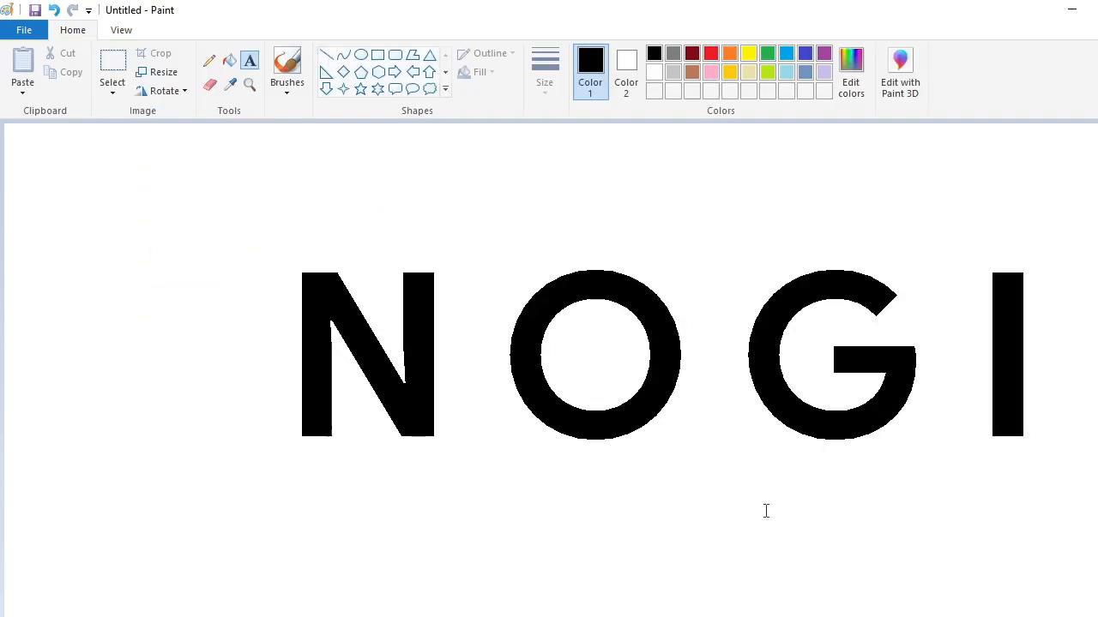
pyautogui.click(327, 55)
pyautogui.click(542, 96)
pyautogui.click(557, 154)
pyautogui.moveTo(333, 314); pyautogui.dragTo(334, 435)
pyautogui.press('Left')
pyautogui.press('Left')
pyautogui.press('Right')
pyautogui.press('Right')
pyautogui.press('Right')
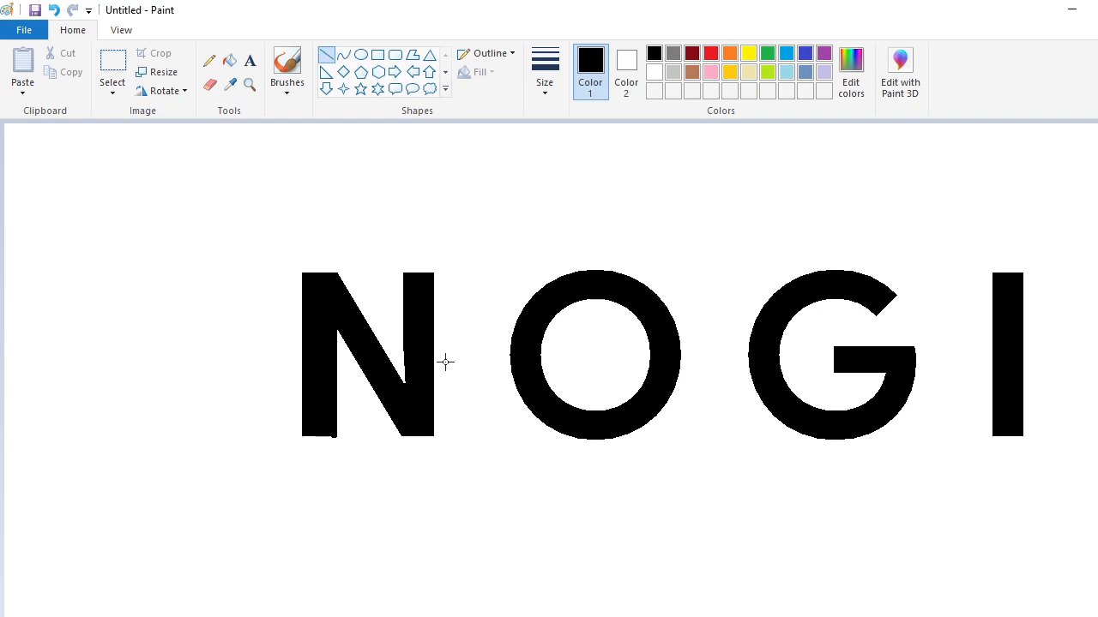
# Thicken the inner edge of the N's right stem and its diagonal with straight black lines.
pyautogui.moveTo(399, 306); pyautogui.dragTo(401, 386)
pyautogui.press('Right')
pyautogui.press('Right')
pyautogui.moveTo(336, 272)
pyautogui.mouseDown()
pyautogui.moveTo(400, 384)
pyautogui.moveTo(380, 434)
pyautogui.moveTo(408, 447)
pyautogui.mouseUp()
# Thicken the O inward by fitting an ellipse outline to its hole, using red while aligning it and black for the finished outline.
pyautogui.click(360, 54)
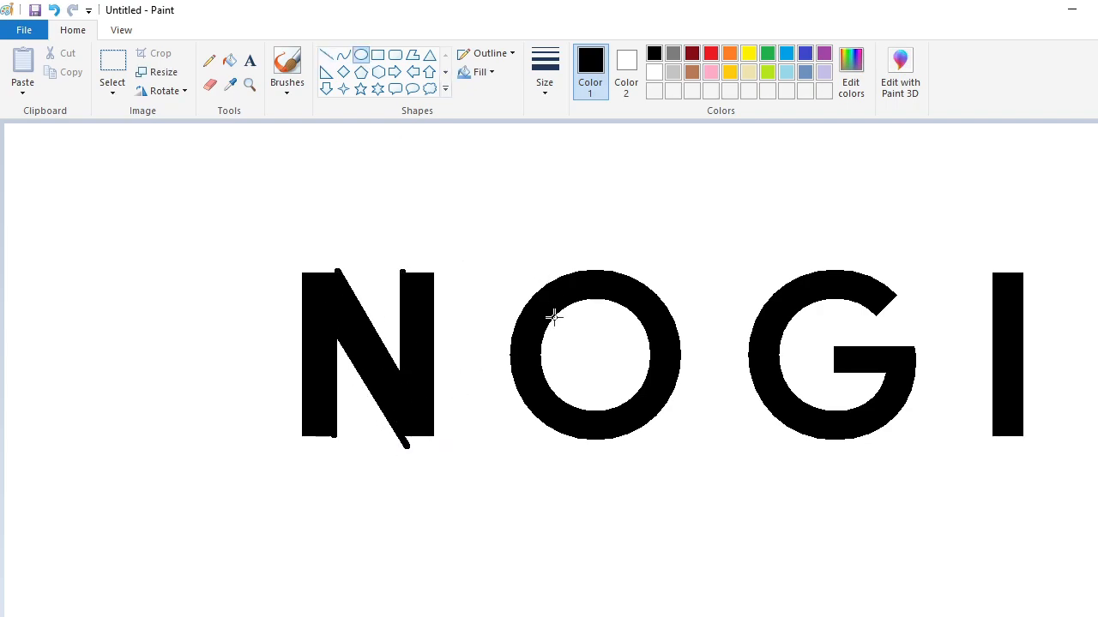
pyautogui.moveTo(554, 314); pyautogui.dragTo(635, 400)
pyautogui.click(711, 54)
pyautogui.moveTo(634, 314); pyautogui.dragTo(644, 302)
pyautogui.moveTo(599, 398); pyautogui.dragTo(600, 409)
pyautogui.moveTo(554, 357); pyautogui.dragTo(544, 359)
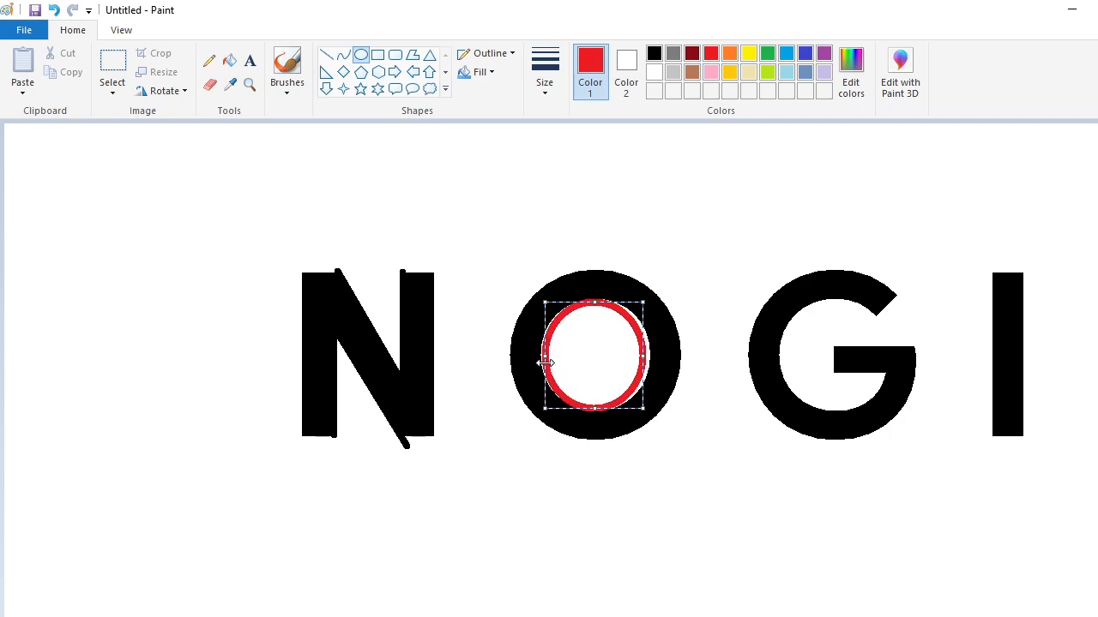
pyautogui.moveTo(644, 357); pyautogui.dragTo(647, 357)
pyautogui.moveTo(596, 301); pyautogui.dragTo(596, 298)
pyautogui.moveTo(596, 408); pyautogui.dragTo(596, 411)
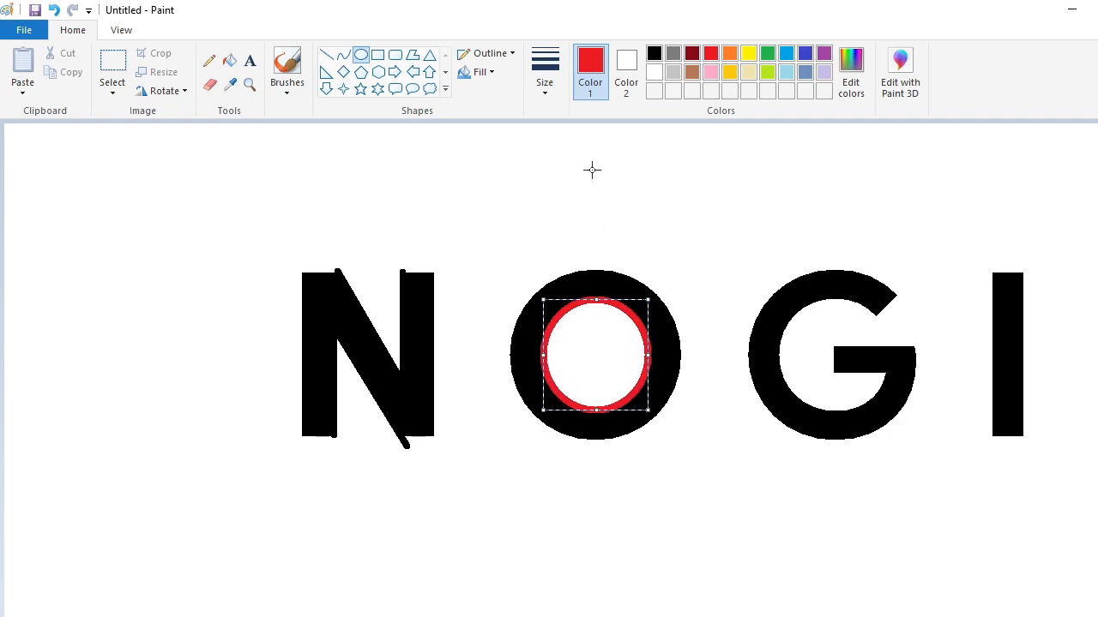
pyautogui.click(654, 53)
pyautogui.click(701, 226)
# Remove the G by filling it with white.
pyautogui.hscroll(3, 549, 369)
pyautogui.hscroll(1, 265, 131)
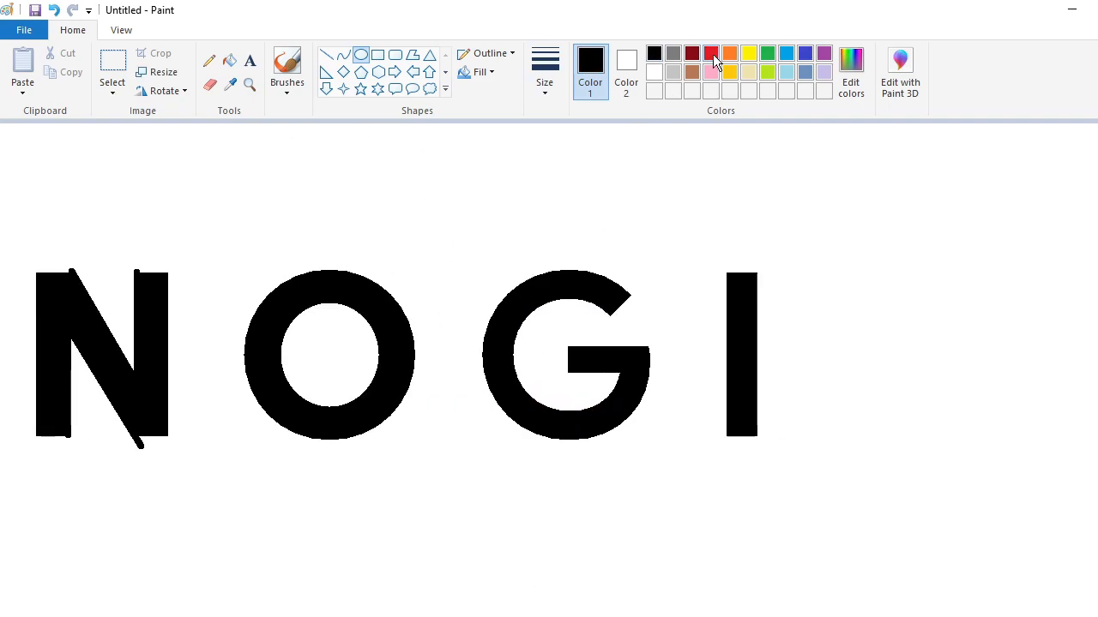
pyautogui.click(232, 61)
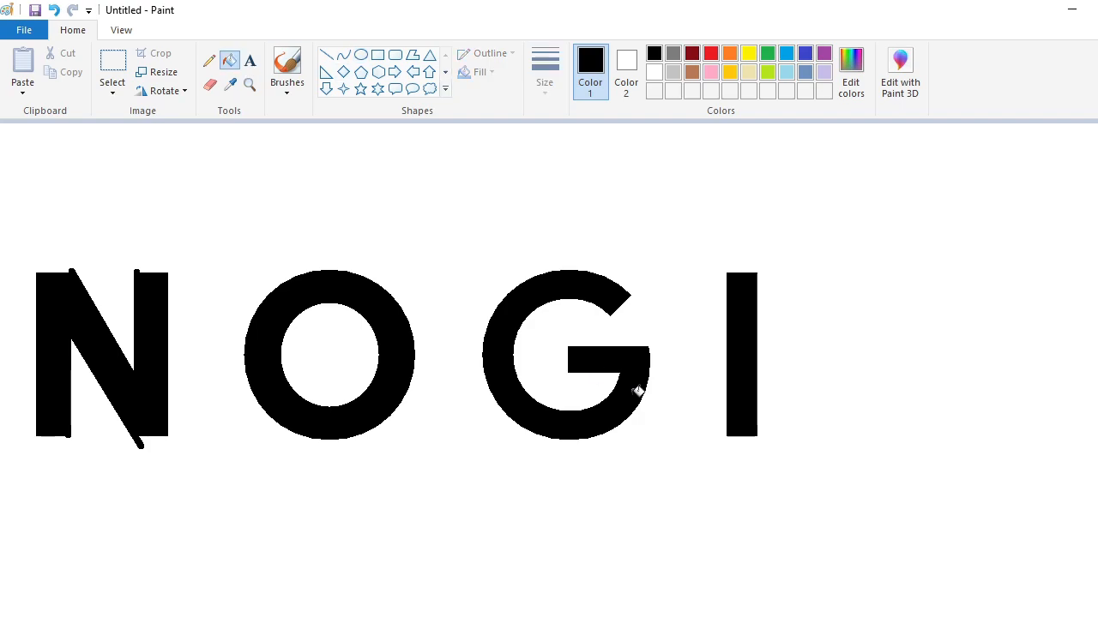
pyautogui.click(653, 72)
pyautogui.click(505, 326)
# Copy the thickened O and place the copy in the empty space between the O and the I.
pyautogui.click(112, 60)
pyautogui.moveTo(205, 228); pyautogui.dragTo(453, 529)
pyautogui.hotkey('ctrl', 'c')
pyautogui.hotkey('ctrl', 'v')
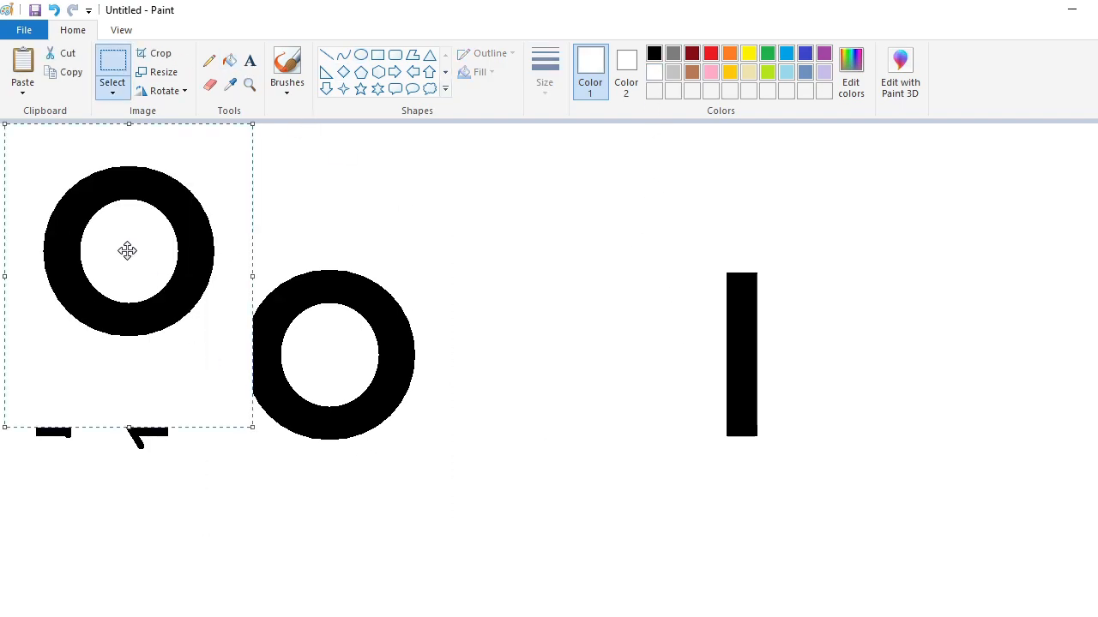
pyautogui.moveTo(128, 248); pyautogui.dragTo(641, 387)
# Try a black filled rectangle as the G's crossbar, overlapping the copied ring's right side.
pyautogui.click(378, 54)
pyautogui.click(654, 53)
pyautogui.moveTo(576, 365); pyautogui.dragTo(592, 347)
pyautogui.click(229, 60)
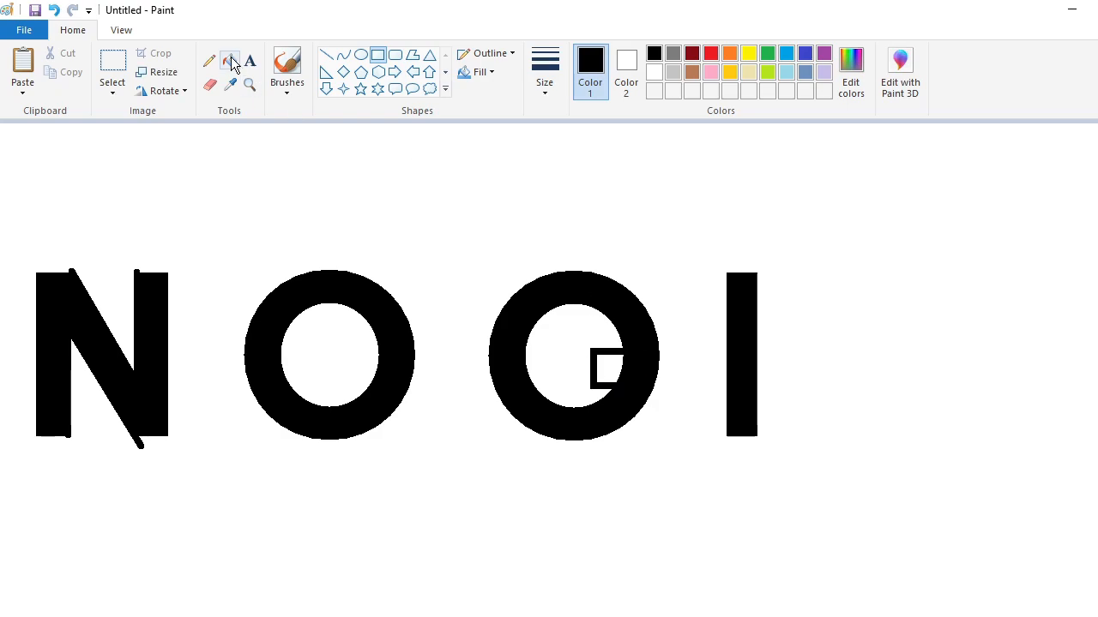
pyautogui.click(610, 369)
# Try cutting the G's opening with a white line above the crossbar, and undo back to the plain ring.
pyautogui.click(230, 84)
pyautogui.click(210, 84)
pyautogui.click(545, 84)
pyautogui.click(571, 196)
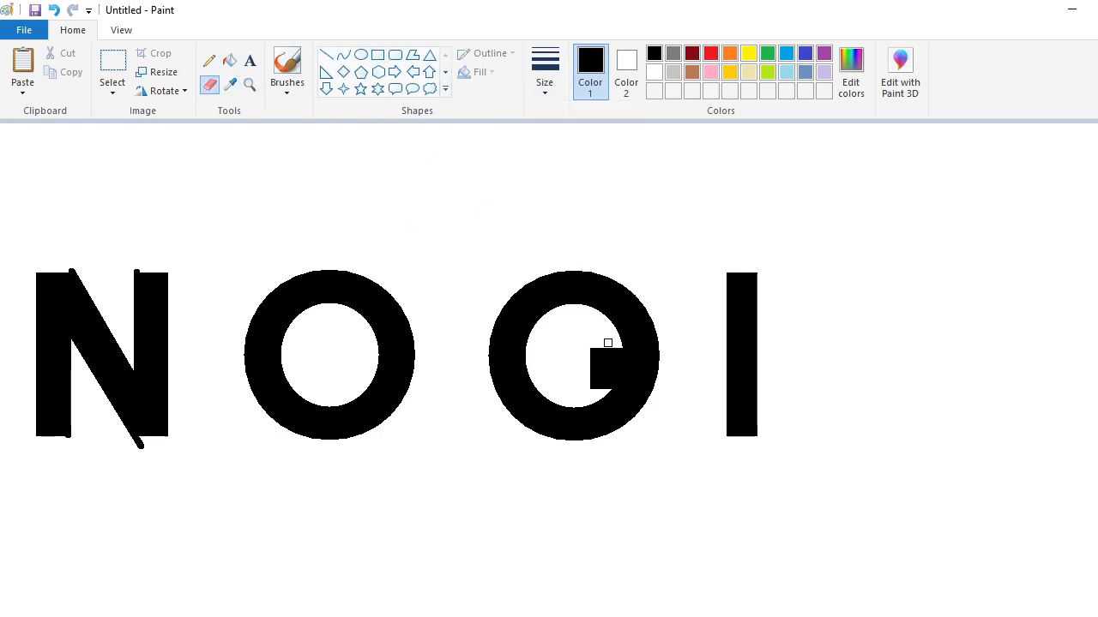
pyautogui.click(326, 54)
pyautogui.click(653, 72)
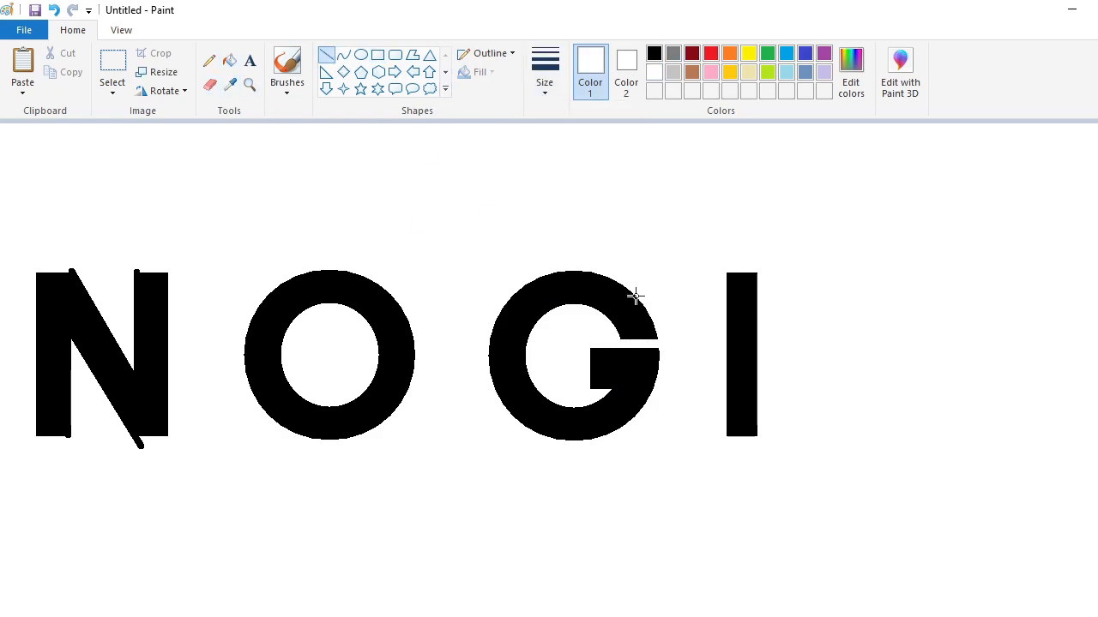
pyautogui.hotkey('ctrl', 'z')
pyautogui.hotkey('ctrl', 'z')
# Draw a black rectangle from inside the copied ring to its right side and fill it black as the G's crossbar.
pyautogui.click(377, 54)
pyautogui.click(653, 54)
pyautogui.moveTo(569, 355); pyautogui.dragTo(638, 386)
pyautogui.moveTo(571, 358); pyautogui.dragTo(586, 353)
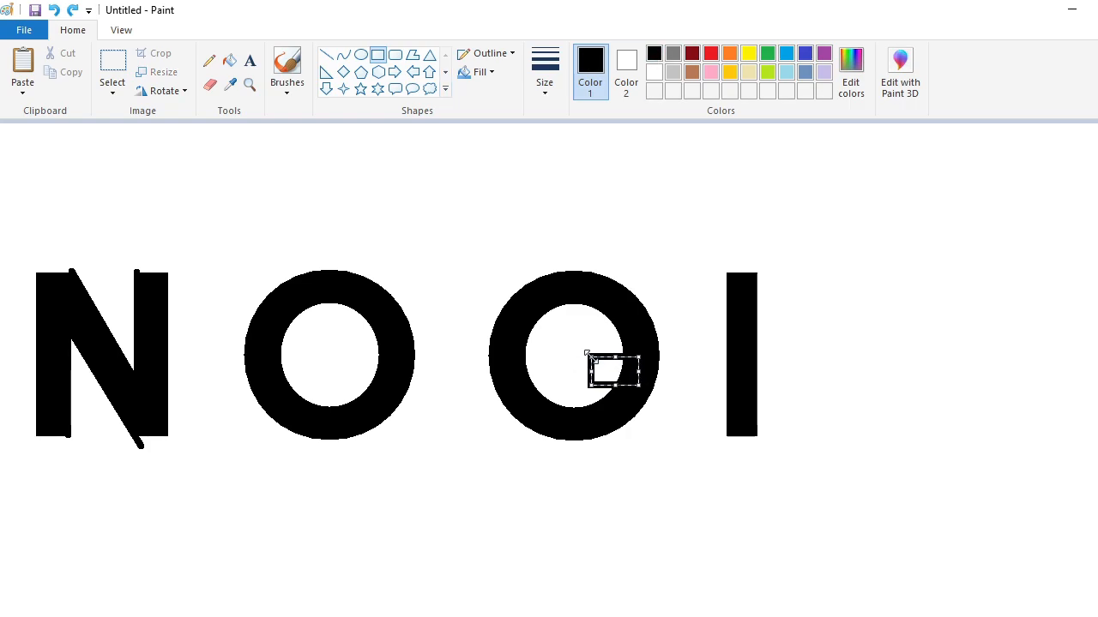
pyautogui.click(647, 329)
pyautogui.click(229, 60)
pyautogui.click(611, 368)
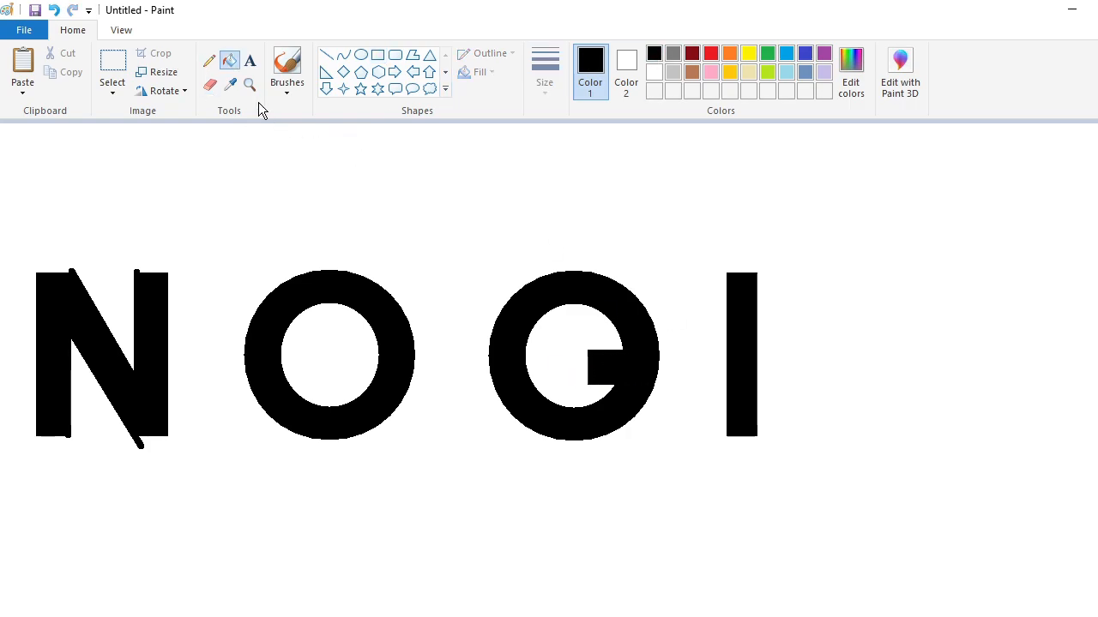
# Cut the G's opening above the crossbar with white lines and fill the separated ring piece with white.
pyautogui.click(209, 84)
pyautogui.click(326, 54)
pyautogui.click(653, 72)
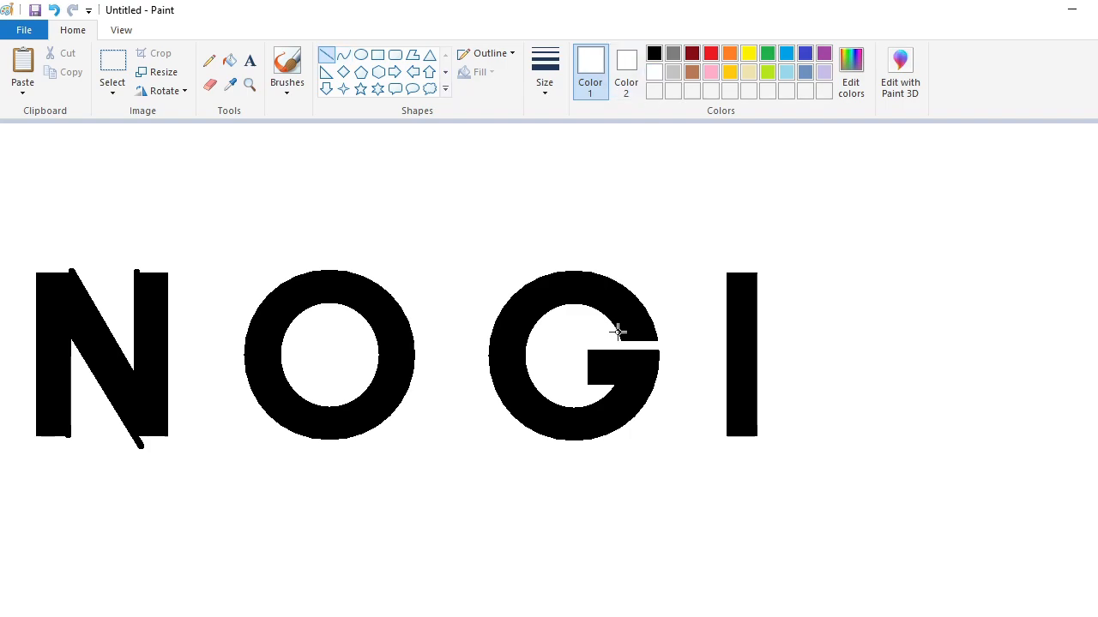
pyautogui.click(229, 60)
pyautogui.click(654, 328)
# Widen the I by overlaying a transparent-background copy of it, shifted slightly to the right.
pyautogui.click(112, 69)
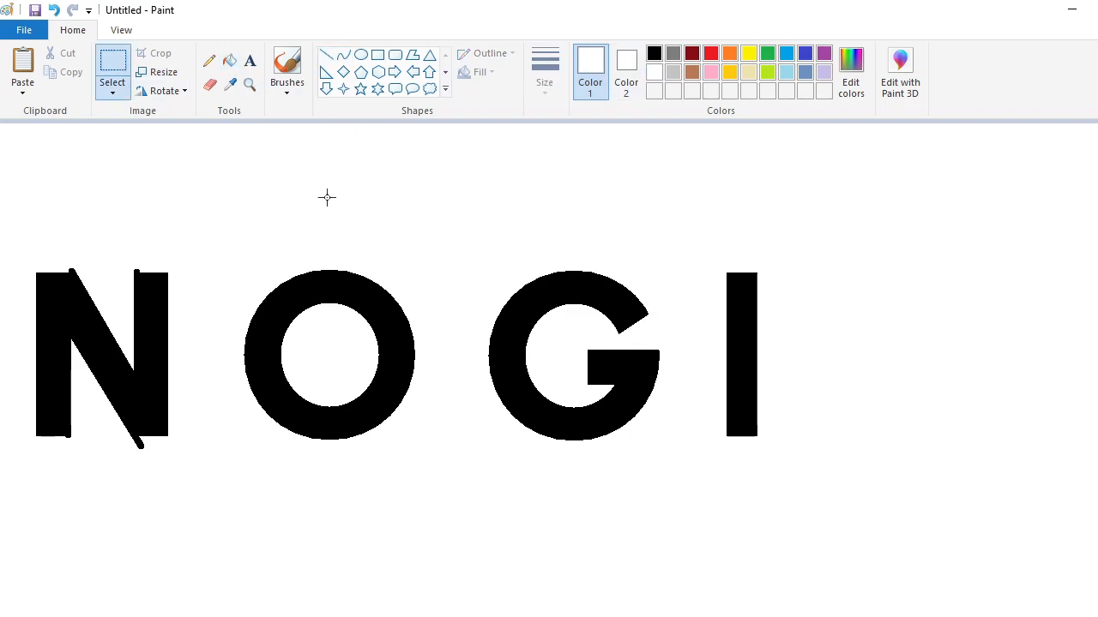
pyautogui.moveTo(684, 225); pyautogui.dragTo(815, 530)
pyautogui.hotkey('ctrl', 'c')
pyautogui.hotkey('ctrl', 'v')
pyautogui.click(112, 92)
pyautogui.click(154, 245)
pyautogui.moveTo(43, 228); pyautogui.dragTo(730, 323)
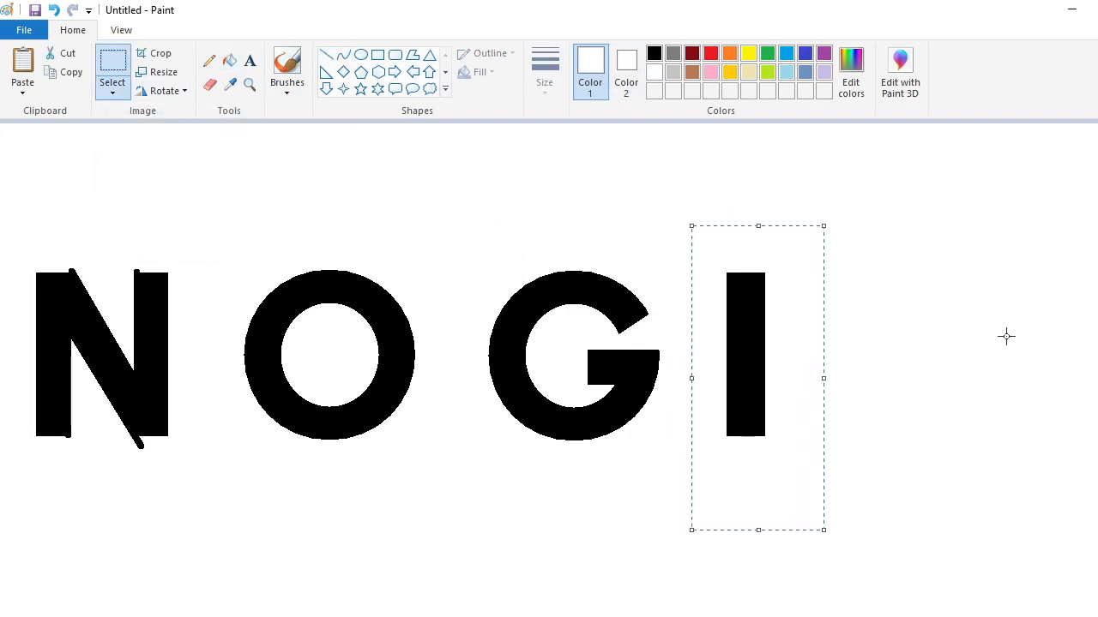
pyautogui.click(1006, 336)
# Draw a circle centred in the O's hole and fill it black as a pupil.
pyautogui.moveTo(498, 615); pyautogui.dragTo(421, 614)
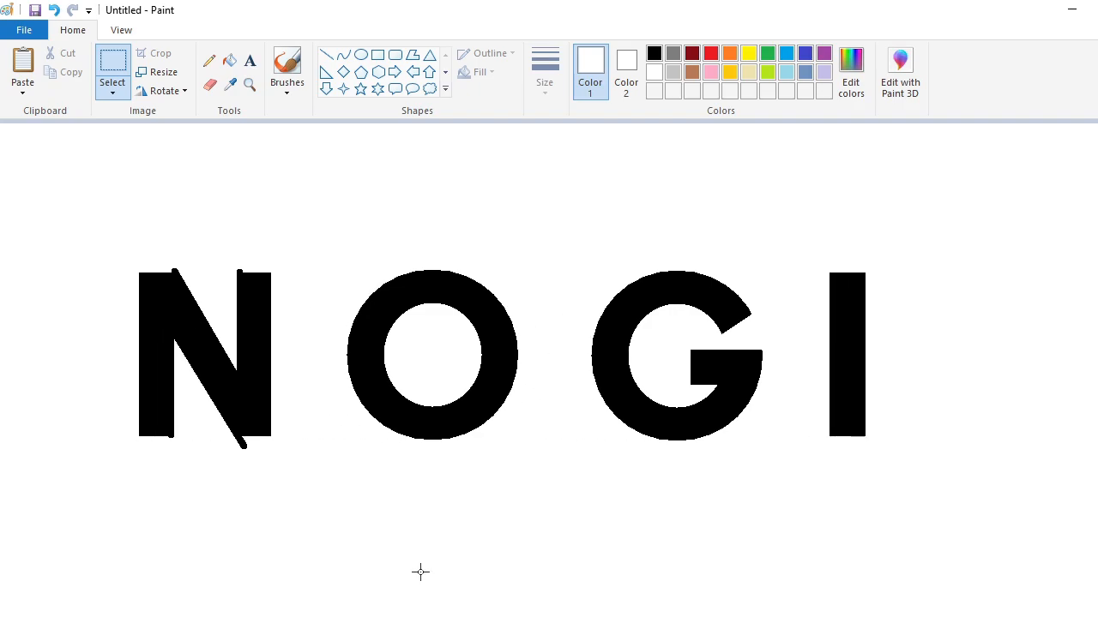
pyautogui.click(361, 54)
pyautogui.click(654, 54)
pyautogui.moveTo(408, 329)
pyautogui.mouseDown()
pyautogui.moveTo(448, 387)
pyautogui.moveTo(460, 382)
pyautogui.mouseUp()
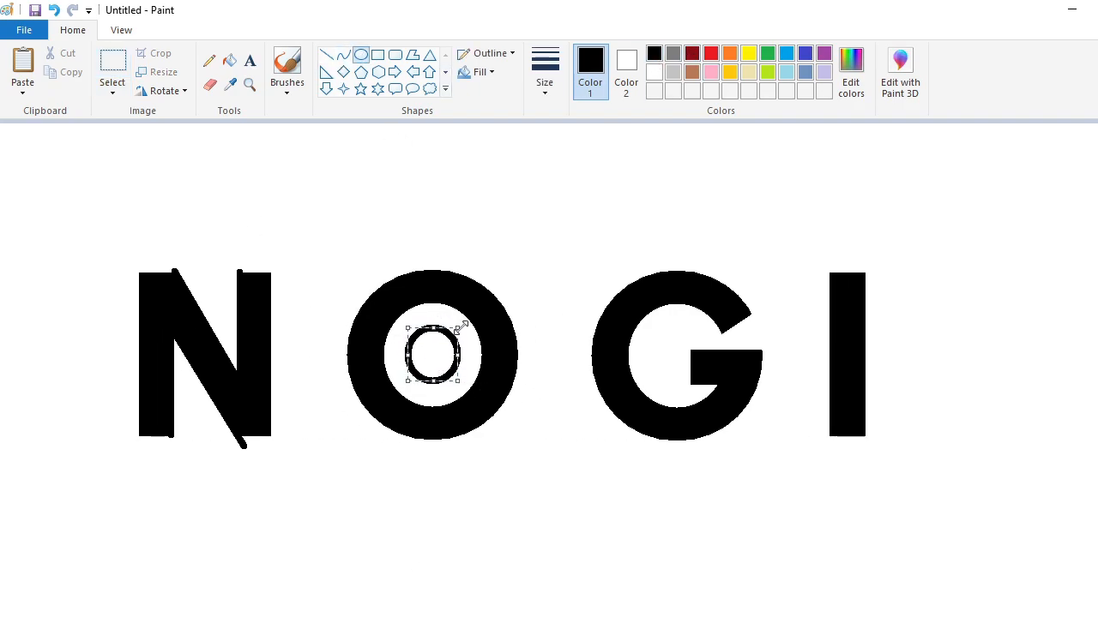
pyautogui.moveTo(460, 327); pyautogui.dragTo(466, 321)
pyautogui.click(229, 60)
pyautogui.click(421, 350)
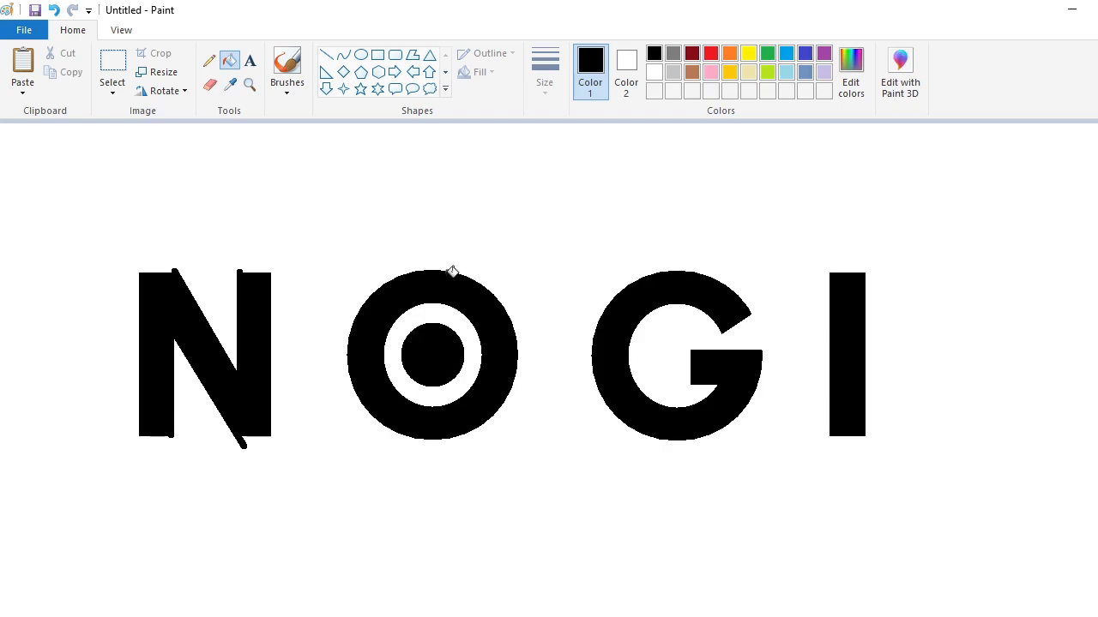
# Cut a wedge out of the pupil's upper left with thin white lines and white fill.
pyautogui.click(326, 54)
pyautogui.click(545, 82)
pyautogui.click(569, 163)
pyautogui.click(655, 73)
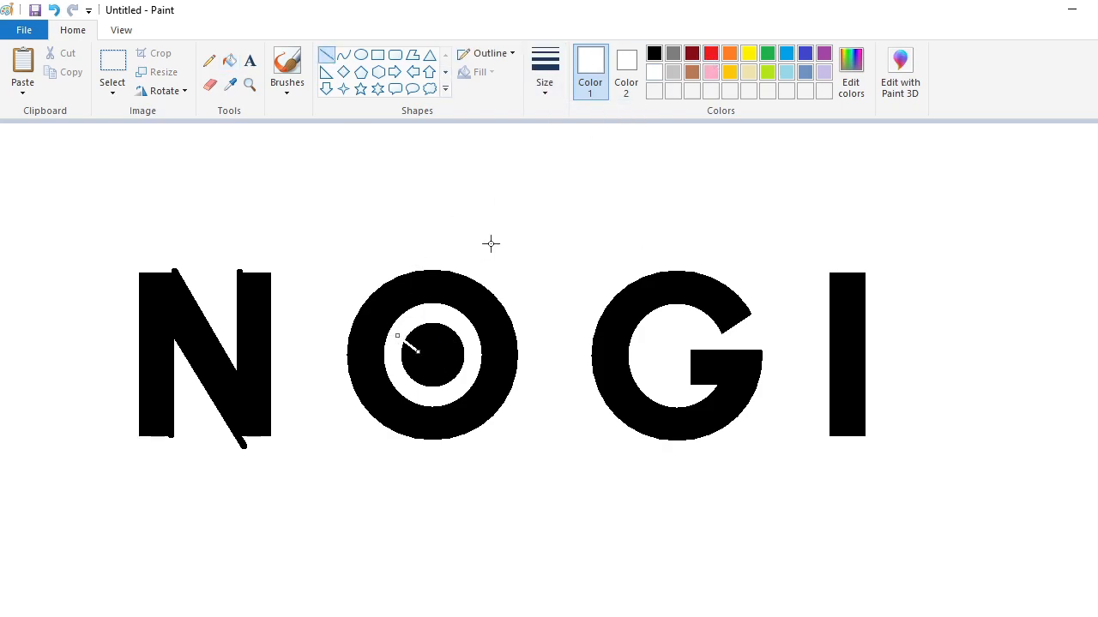
pyautogui.click(234, 66)
pyautogui.click(418, 339)
# Trim the line ends sticking out above and below the N with a white line and the Eraser.
pyautogui.click(326, 55)
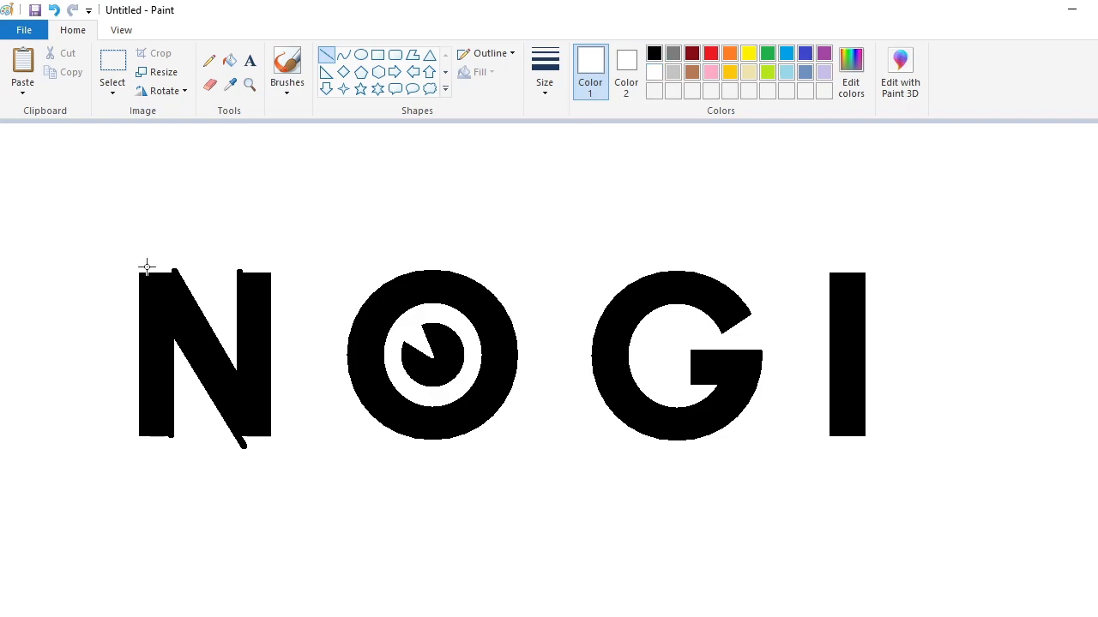
pyautogui.moveTo(118, 269); pyautogui.dragTo(314, 269)
pyautogui.click(555, 85)
pyautogui.click(553, 221)
pyautogui.click(209, 84)
pyautogui.click(239, 444)
# Move the O with its pupil closer to the N, leaving a narrow gap between them.
pyautogui.click(112, 64)
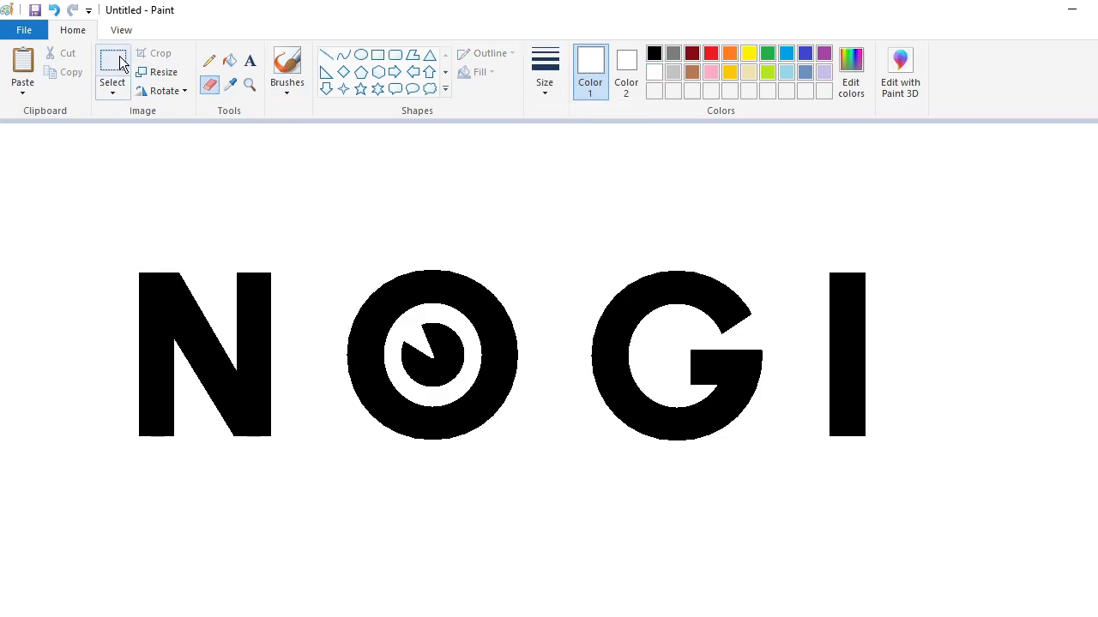
pyautogui.moveTo(306, 230); pyautogui.dragTo(517, 461)
pyautogui.click(557, 494)
pyautogui.click(229, 60)
pyautogui.click(455, 339)
pyautogui.click(464, 312)
pyautogui.hotkey('ctrl', 'v')
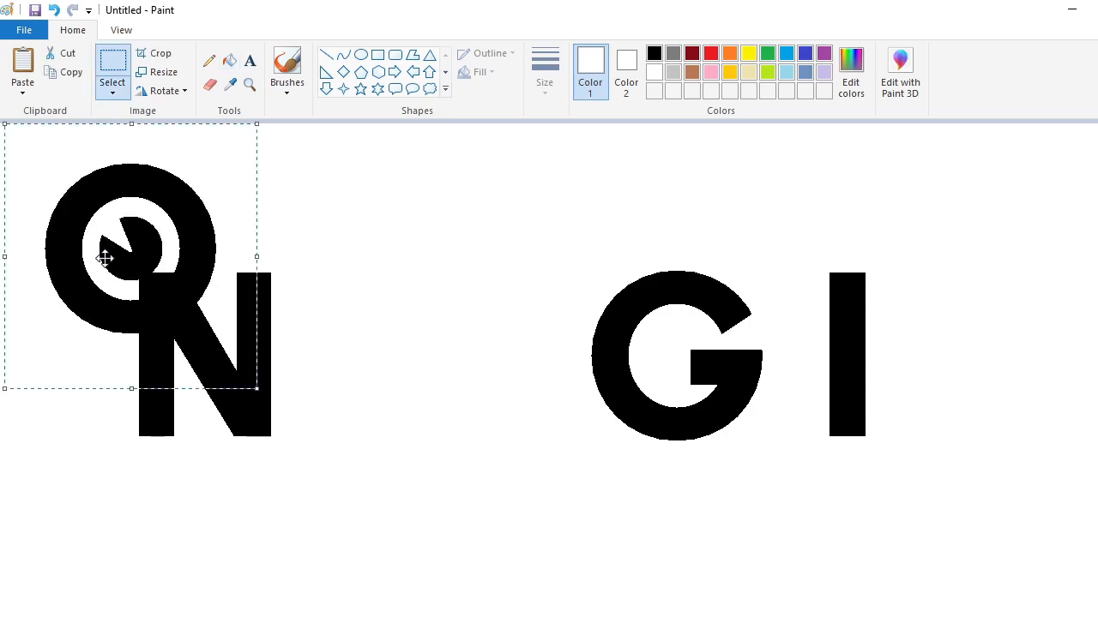
pyautogui.moveTo(106, 252); pyautogui.dragTo(265, 355)
pyautogui.press('Left')
pyautogui.press('Left')
pyautogui.press('Left')
pyautogui.press('Left')
pyautogui.press('Left')
pyautogui.press('Left')
pyautogui.press('Left')
pyautogui.press('Left')
pyautogui.press('Left')
pyautogui.press('Left')
pyautogui.press('Right')
pyautogui.press('Right')
pyautogui.press('Right')
pyautogui.press('Right')
pyautogui.press('Right')
pyautogui.press('Right')
pyautogui.press('Right')
pyautogui.press('Right')
pyautogui.press('Right')
pyautogui.press('Right')
pyautogui.press('Right')
pyautogui.press('Right')
pyautogui.press('Right')
pyautogui.press('Right')
pyautogui.press('Right')
pyautogui.press('Right')
pyautogui.press('Right')
pyautogui.press('Right')
pyautogui.press('Right')
pyautogui.press('Right')
pyautogui.press('Right')
pyautogui.press('Right')
pyautogui.press('Right')
pyautogui.press('Right')
pyautogui.press('Right')
pyautogui.press('Right')
pyautogui.press('Right')
pyautogui.press('Right')
pyautogui.press('Right')
pyautogui.press('Right')
pyautogui.press('Right')
pyautogui.press('Right')
pyautogui.press('Right')
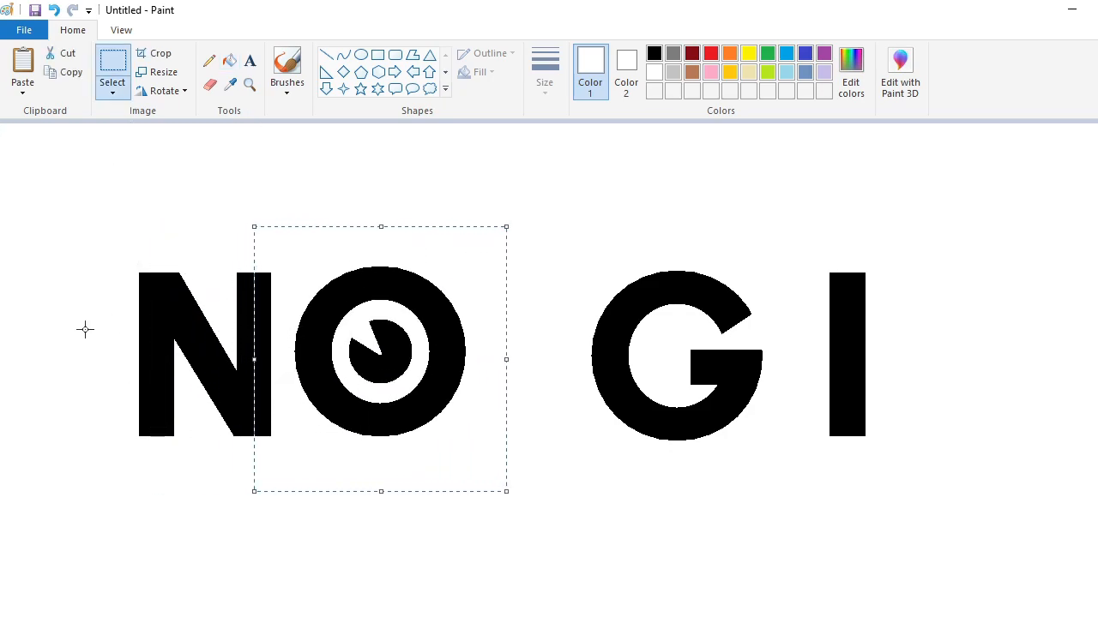
pyautogui.click(528, 328)
# Copy the G, erase the original with white fill, and place the copy beside the O, vertically aligned with it.
pyautogui.moveTo(520, 225); pyautogui.dragTo(792, 485)
pyautogui.click(1055, 419)
pyautogui.click(228, 63)
pyautogui.click(632, 387)
pyautogui.hotkey('ctrl', 'v')
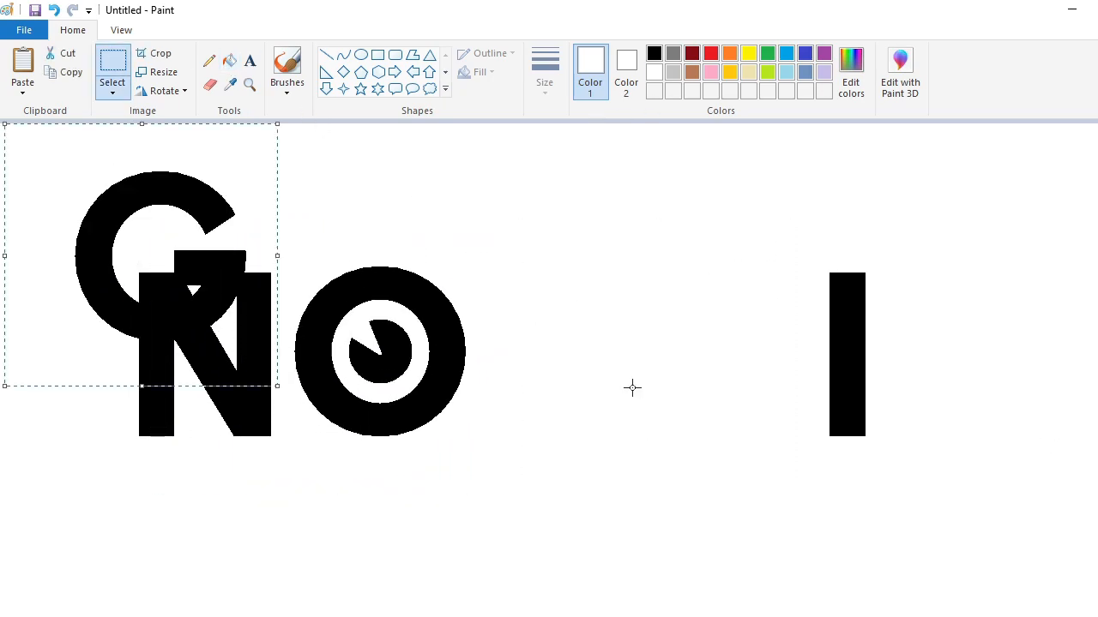
pyautogui.moveTo(163, 257); pyautogui.dragTo(386, 350)
pyautogui.press('Down')
pyautogui.press('Down')
pyautogui.press('Down')
pyautogui.press('Down')
pyautogui.press('Right')
pyautogui.press('Right')
pyautogui.press('Right')
pyautogui.press('Right')
pyautogui.press('Right')
pyautogui.press('Right')
pyautogui.press('Right')
pyautogui.press('Right')
pyautogui.press('Right')
pyautogui.press('Right')
pyautogui.press('Right')
pyautogui.press('Right')
pyautogui.press('Right')
pyautogui.press('Right')
pyautogui.press('Right')
pyautogui.press('Right')
pyautogui.press('Right')
pyautogui.press('Right')
pyautogui.press('Right')
pyautogui.press('Right')
pyautogui.press('Right')
pyautogui.press('Right')
pyautogui.press('Right')
pyautogui.press('Right')
pyautogui.press('Right')
pyautogui.press('Right')
pyautogui.press('Right')
pyautogui.press('Right')
pyautogui.press('Right')
pyautogui.press('Right')
pyautogui.press('Right')
pyautogui.press('Right')
pyautogui.press('Right')
pyautogui.press('Right')
pyautogui.press('Right')
pyautogui.press('Right')
pyautogui.press('Right')
pyautogui.press('Right')
pyautogui.press('Right')
pyautogui.press('Right')
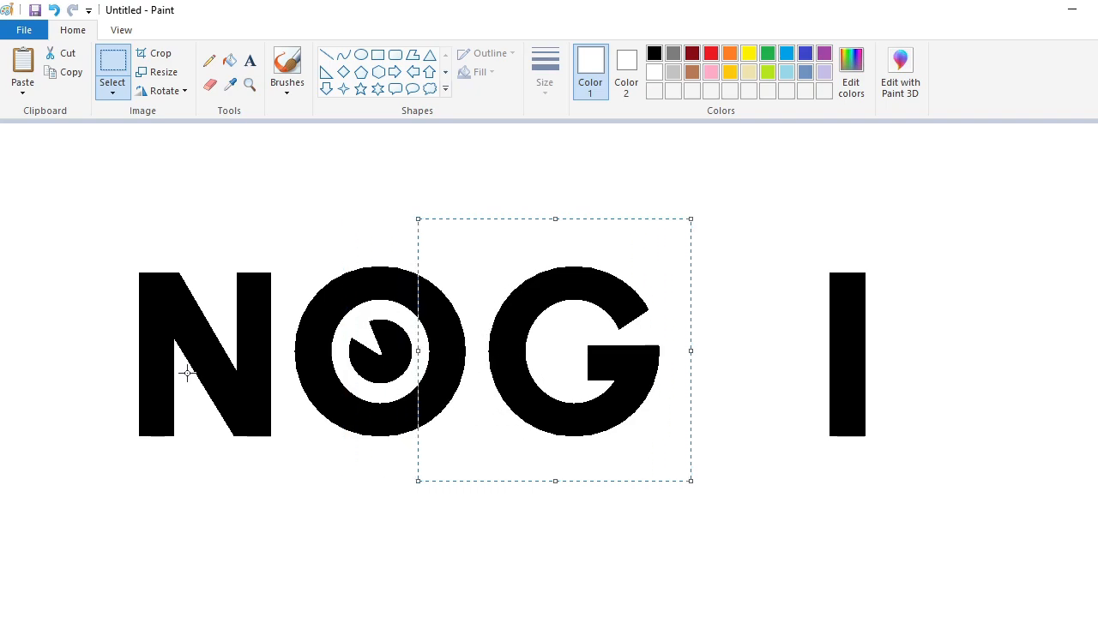
# Nudge the G closer to the O so only a narrow gap separates them.
pyautogui.press('Left')
pyautogui.press('Left')
pyautogui.press('Left')
pyautogui.press('Left')
pyautogui.press('Left')
pyautogui.press('Left')
pyautogui.press('Left')
pyautogui.press('Left')
pyautogui.press('Left')
pyautogui.click(173, 187)
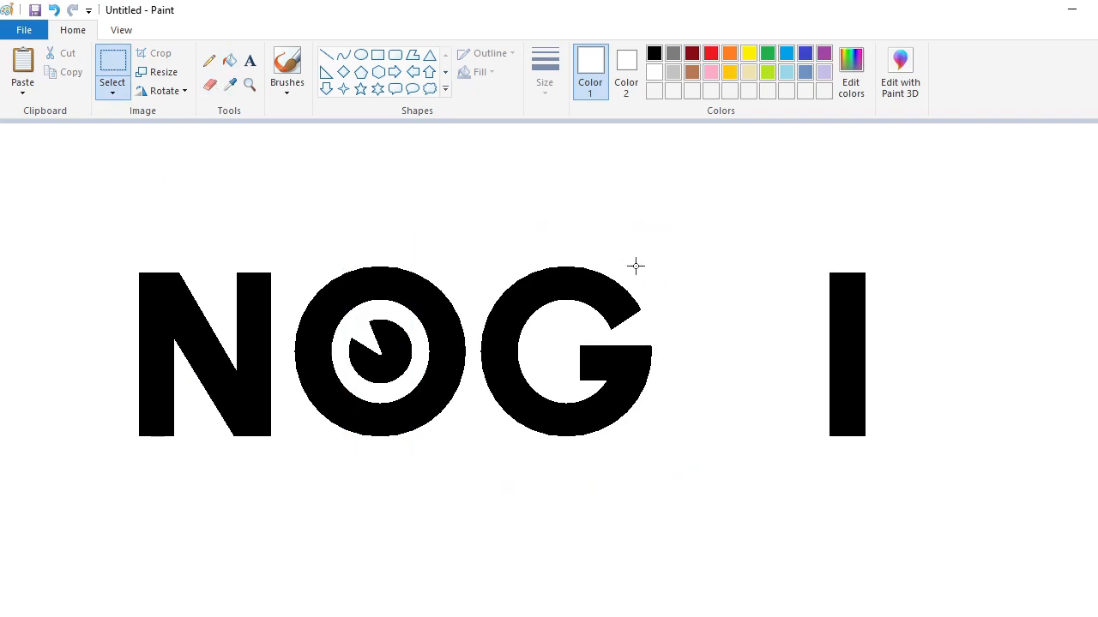
# Place a copy of the I well to the right of the word and erase the original I with white fill.
pyautogui.moveTo(725, 229); pyautogui.dragTo(902, 526)
pyautogui.hotkey('ctrl', 'c')
pyautogui.hscroll(3, 548, 369)
pyautogui.hotkey('ctrl', 'v')
pyautogui.moveTo(169, 255); pyautogui.dragTo(1079, 405)
pyautogui.click(230, 61)
pyautogui.click(649, 343)
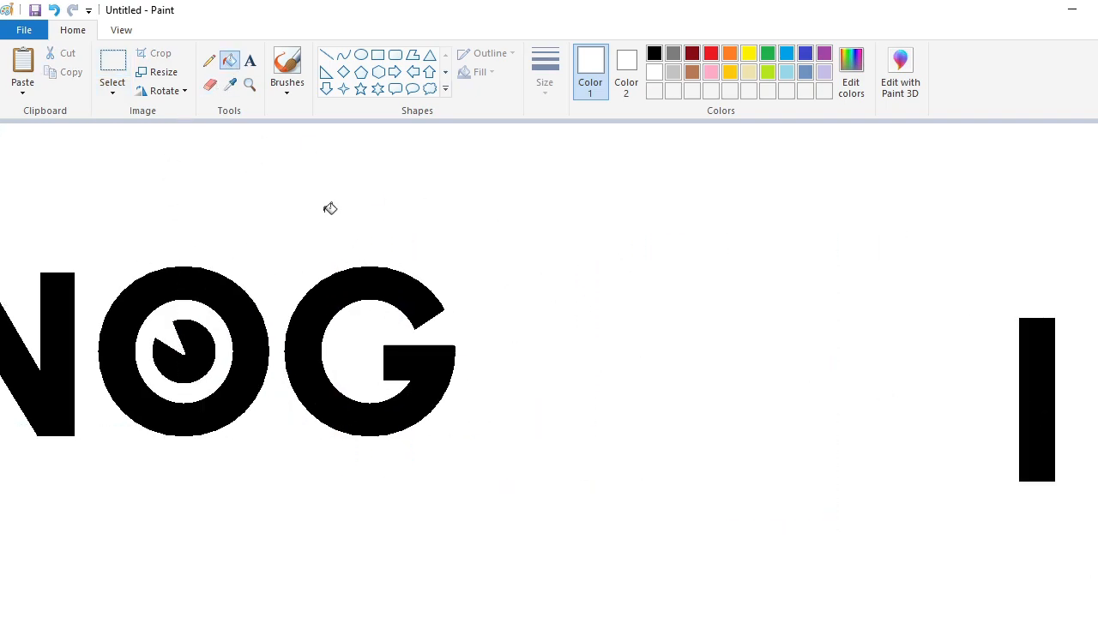
# Duplicate the G and place the copy directly to the right of the first G at the same height.
pyautogui.click(113, 62)
pyautogui.moveTo(291, 201); pyautogui.dragTo(535, 521)
pyautogui.hotkey('ctrl', 'c')
pyautogui.hotkey('ctrl', 'v')
pyautogui.moveTo(111, 283); pyautogui.dragTo(579, 360)
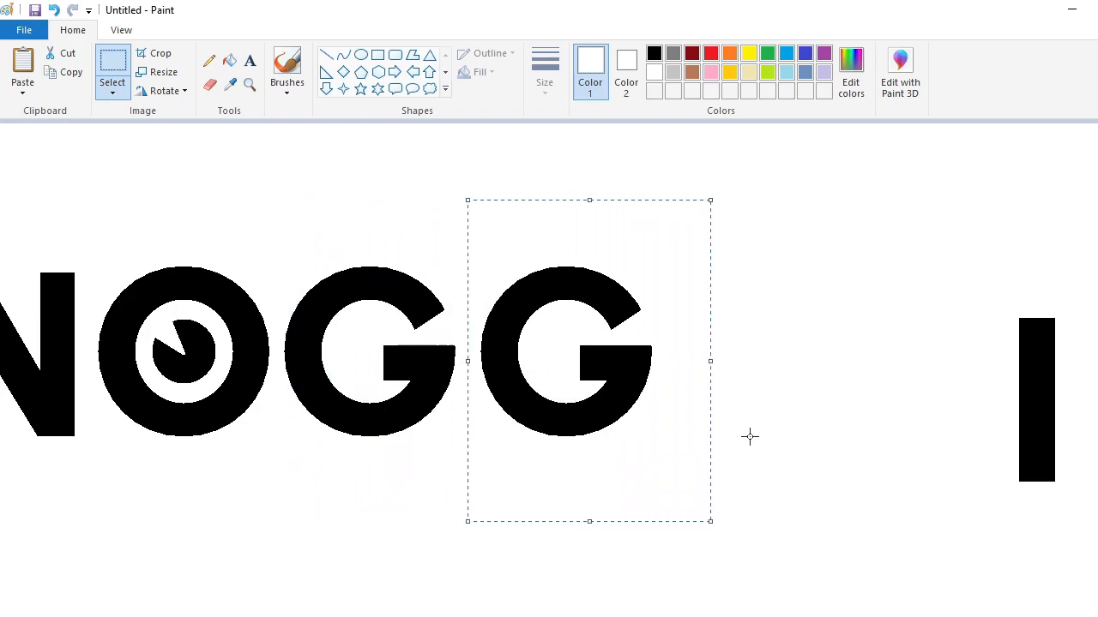
# Fine-tune the second G's horizontal position for a narrow gap after the first G, and deselect it.
pyautogui.press('Left')
pyautogui.press('Left')
pyautogui.press('Left')
pyautogui.press('Left')
pyautogui.press('Left')
pyautogui.press('Left')
pyautogui.press('Left')
pyautogui.press('Left')
pyautogui.press('Left')
pyautogui.press('Left')
pyautogui.press('Left')
pyautogui.press('Right')
pyautogui.press('Right')
pyautogui.press('Right')
pyautogui.press('Right')
pyautogui.press('Right')
pyautogui.press('Right')
pyautogui.press('Right')
pyautogui.press('Right')
pyautogui.press('Right')
pyautogui.click(279, 232)
# Duplicate the spare I and place the copy over the second G.
pyautogui.moveTo(927, 265); pyautogui.dragTo(1093, 576)
pyautogui.hotkey('ctrl', 'c')
pyautogui.hotkey('ctrl', 'v')
pyautogui.moveTo(128, 313); pyautogui.dragTo(595, 406)
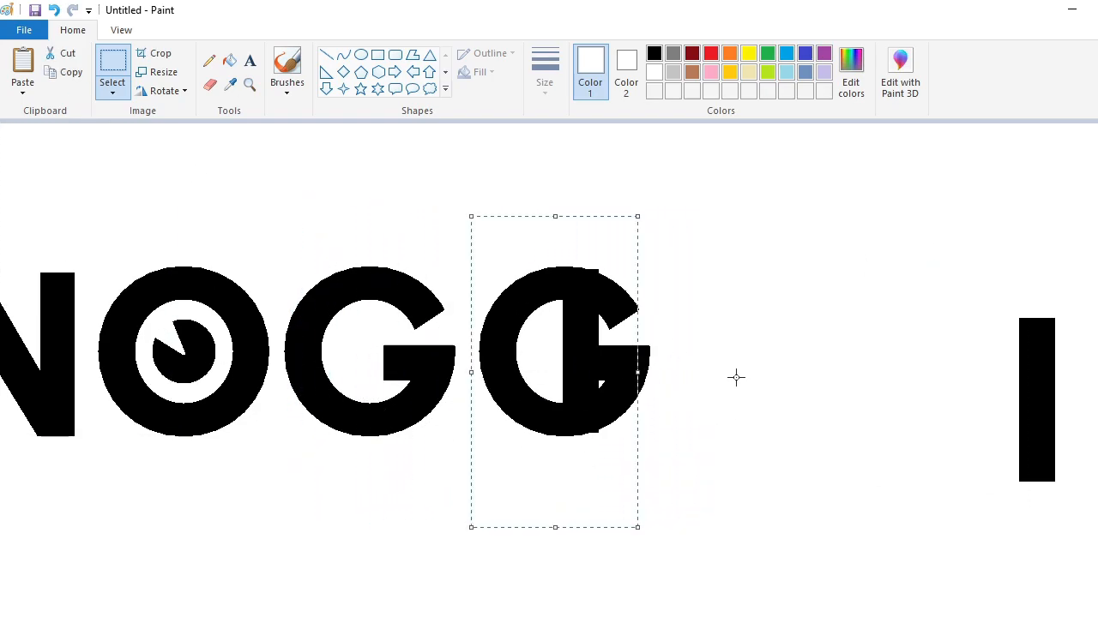
# Nudge the copied I to a narrow gap after the second G, align it with the other letters' height, and deselect it.
pyautogui.press('Right')
pyautogui.press('Right')
pyautogui.press('Right')
pyautogui.press('Right')
pyautogui.press('Right')
pyautogui.press('Right')
pyautogui.press('Right')
pyautogui.press('Right')
pyautogui.press('Right')
pyautogui.press('Right')
pyautogui.press('Right')
pyautogui.press('Right')
pyautogui.press('Right')
pyautogui.press('Right')
pyautogui.press('Right')
pyautogui.press('Right')
pyautogui.press('Right')
pyautogui.press('Right')
pyautogui.press('Right')
pyautogui.press('Right')
pyautogui.press('Down')
pyautogui.press('Down')
pyautogui.press('Down')
pyautogui.press('Down')
pyautogui.press('Right')
pyautogui.press('Right')
pyautogui.press('Right')
pyautogui.press('Right')
pyautogui.press('Right')
pyautogui.press('Right')
pyautogui.press('Right')
pyautogui.press('Right')
pyautogui.press('Right')
pyautogui.press('Right')
pyautogui.press('Right')
pyautogui.press('Right')
pyautogui.press('Right')
pyautogui.press('Right')
pyautogui.press('Right')
pyautogui.press('Right')
pyautogui.press('Right')
pyautogui.press('Right')
pyautogui.click(855, 568)
# Duplicate the word's first N and place the copy at the end of the word at the same height.
pyautogui.hscroll(-3, 855, 569)
pyautogui.moveTo(61, 194); pyautogui.dragTo(295, 512)
pyautogui.hotkey('ctrl', 'c')
pyautogui.click(409, 612)
pyautogui.hscroll(3, 409, 613)
pyautogui.hotkey('ctrl', 'v')
pyautogui.moveTo(139, 301); pyautogui.dragTo(674, 374)
# Nudge the copied N until only a narrow gap follows the I, and deselect it.
pyautogui.press('Right')
pyautogui.press('Right')
pyautogui.press('Right')
pyautogui.press('Right')
pyautogui.press('Right')
pyautogui.press('Right')
pyautogui.press('Right')
pyautogui.press('Right')
pyautogui.press('Right')
pyautogui.press('Right')
pyautogui.press('Right')
pyautogui.press('Right')
pyautogui.press('Right')
pyautogui.press('Right')
pyautogui.press('Right')
pyautogui.press('Right')
pyautogui.press('Right')
pyautogui.press('Right')
pyautogui.press('Right')
pyautogui.press('Right')
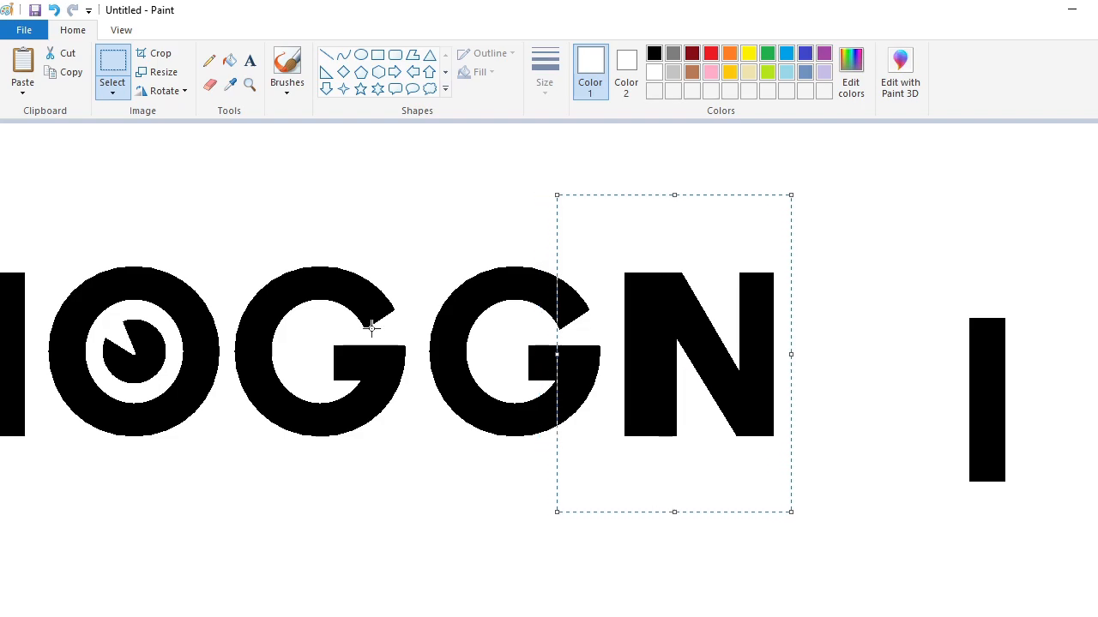
pyautogui.press('Right')
pyautogui.press('Right')
pyautogui.press('Right')
pyautogui.press('Right')
pyautogui.press('Right')
pyautogui.press('Right')
pyautogui.press('Right')
pyautogui.press('Right')
pyautogui.press('Right')
pyautogui.press('Right')
pyautogui.press('Right')
pyautogui.press('Right')
pyautogui.press('Right')
pyautogui.press('Right')
pyautogui.press('Right')
pyautogui.press('Right')
pyautogui.press('Right')
pyautogui.press('Right')
pyautogui.press('Right')
pyautogui.press('Right')
pyautogui.click(371, 329)
# Erase the spare I at the far right with white fill.
pyautogui.click(230, 61)
pyautogui.click(986, 400)
pyautogui.scroll(-1, 986, 400)
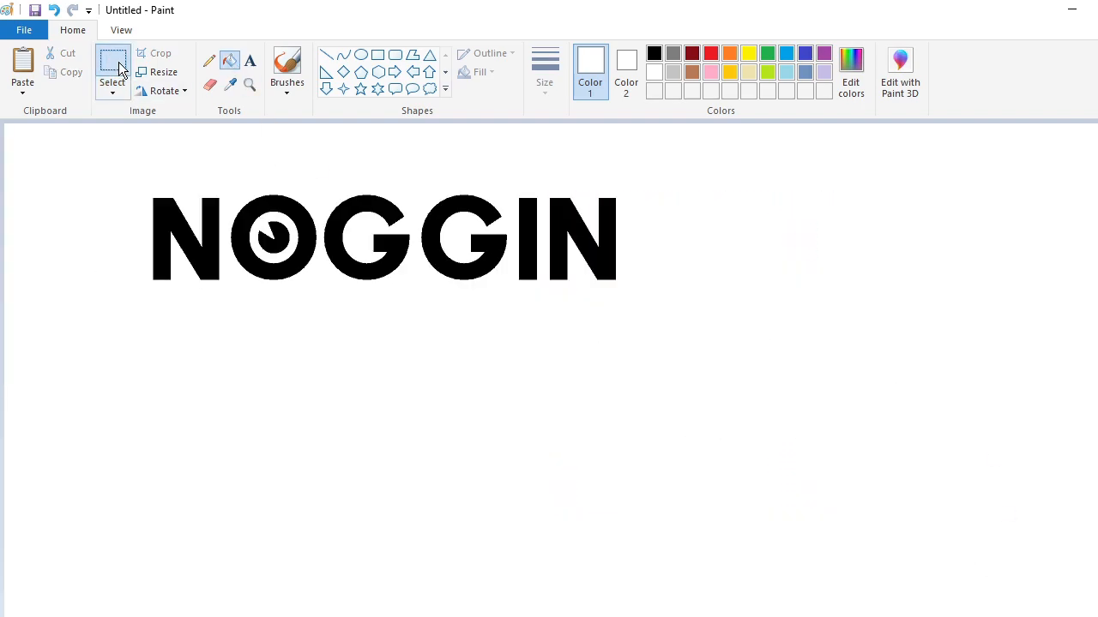
# Copy the whole NOGGIN wordmark, erase the original letters with white fill, and paste the copy slightly lower and farther right.
pyautogui.click(118, 69)
pyautogui.moveTo(71, 152); pyautogui.dragTo(752, 438)
pyautogui.click(230, 61)
pyautogui.click(189, 240)
pyautogui.click(249, 214)
pyautogui.click(343, 240)
pyautogui.click(446, 249)
pyautogui.click(527, 240)
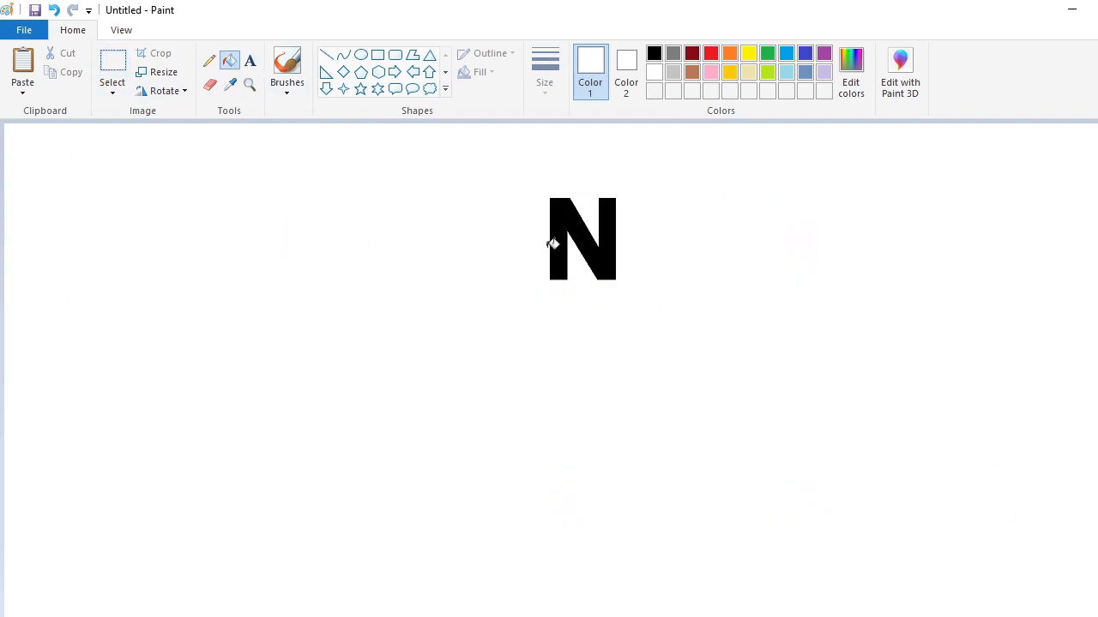
pyautogui.click(555, 245)
pyautogui.hotkey('ctrl', 'v')
pyautogui.moveTo(276, 213); pyautogui.dragTo(481, 269)
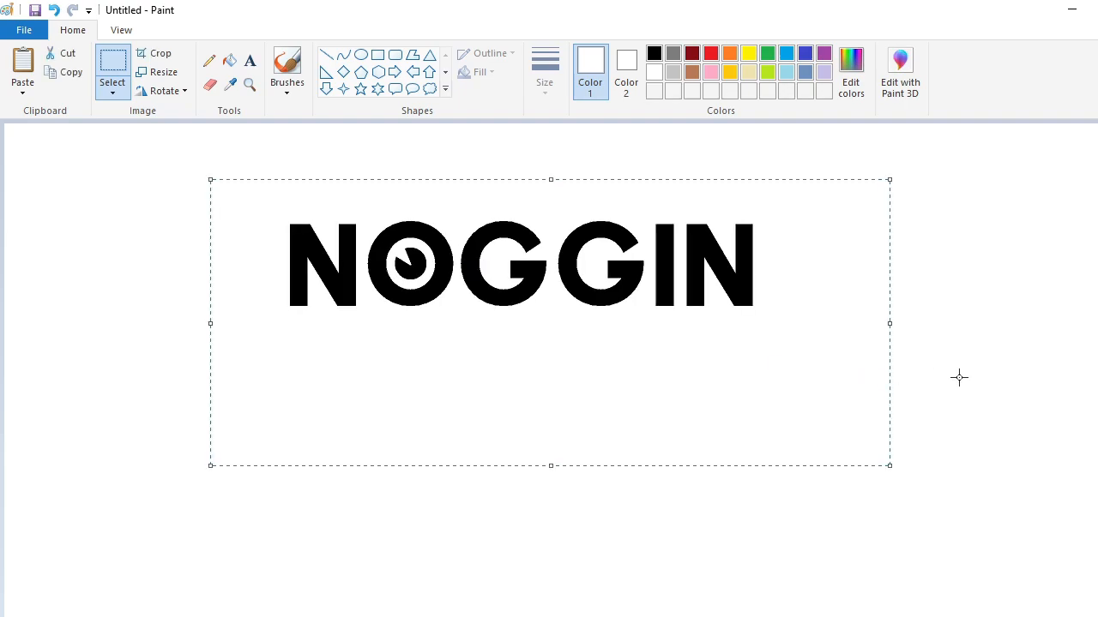
# Draw a black rectangular outline around the NOGGIN wordmark with generous margins.
pyautogui.click(377, 54)
pyautogui.click(653, 53)
pyautogui.moveTo(234, 185); pyautogui.dragTo(807, 357)
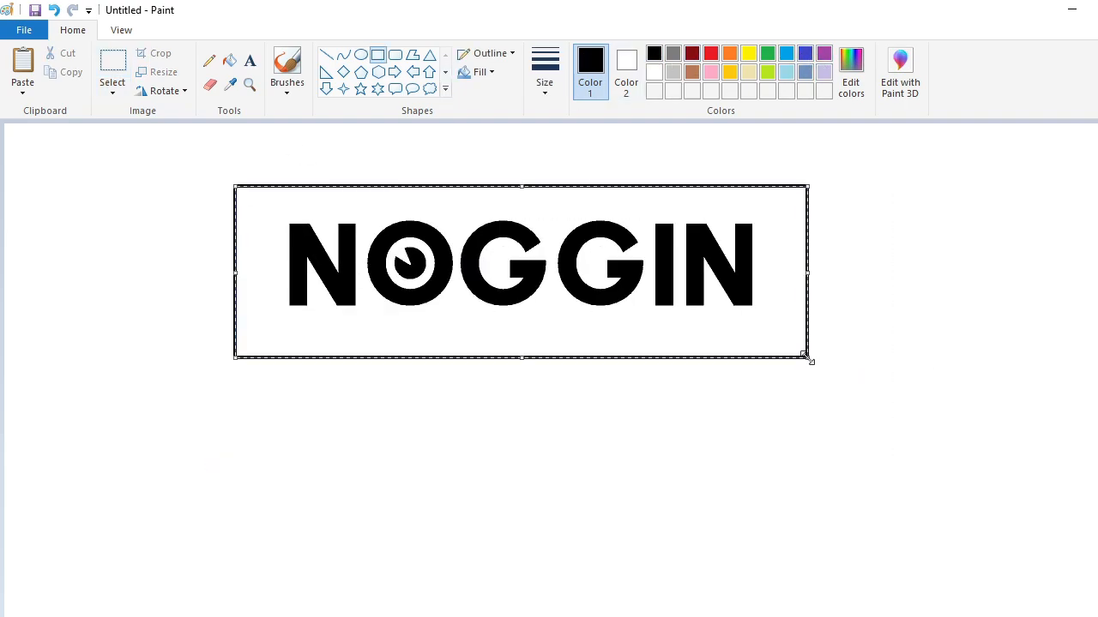
# Thicken the rectangle's outline with a heavier preset size, and increase it further by two increments.
pyautogui.click(545, 73)
pyautogui.click(549, 220)
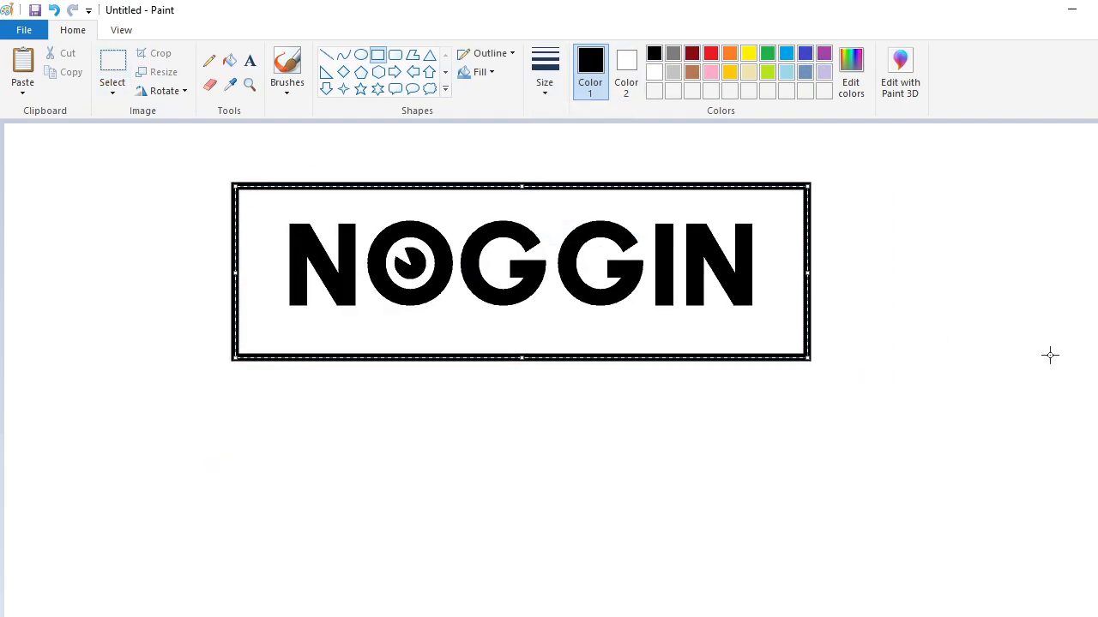
pyautogui.hotkey('ctrl', '+')
pyautogui.hotkey('ctrl', '+')
# Shrink the rectangle from all four sides so it frames the wordmark tightly.
pyautogui.moveTo(522, 364); pyautogui.dragTo(523, 335)
pyautogui.moveTo(521, 186); pyautogui.dragTo(522, 197)
pyautogui.moveTo(234, 264); pyautogui.dragTo(265, 266)
pyautogui.moveTo(807, 265); pyautogui.dragTo(784, 269)
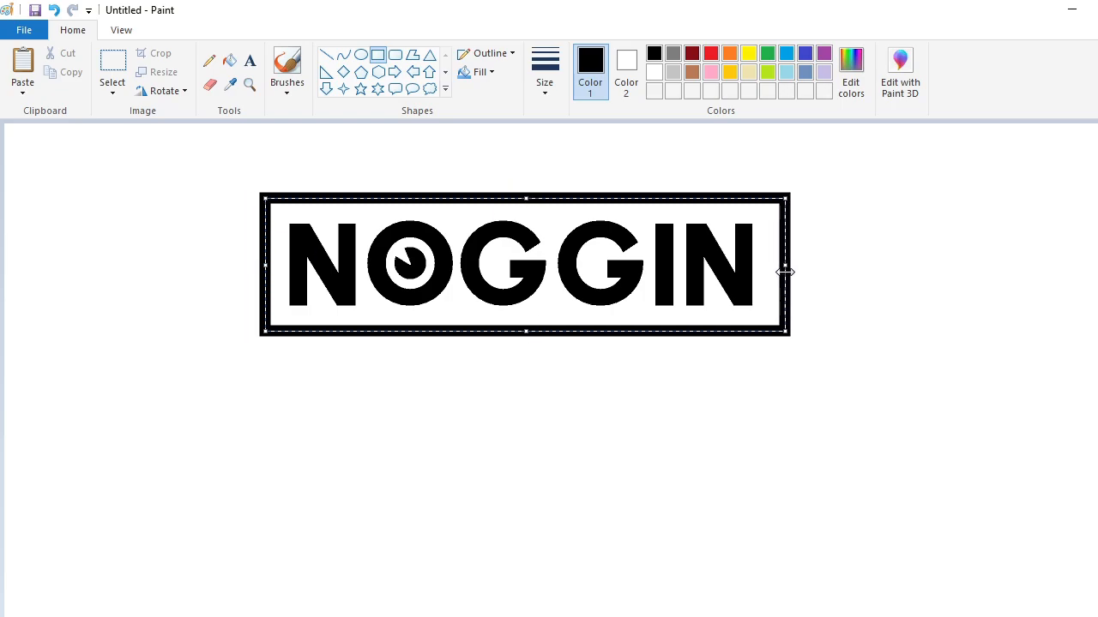
# Shift the frame left to centre it on the wordmark and trim its height slightly at both edges.
pyautogui.press('Left')
pyautogui.press('Left')
pyautogui.press('Left')
pyautogui.press('Left')
pyautogui.press('Left')
pyautogui.press('Left')
pyautogui.press('Left')
pyautogui.moveTo(521, 334); pyautogui.dragTo(522, 330)
pyautogui.moveTo(521, 196); pyautogui.dragTo(521, 199)
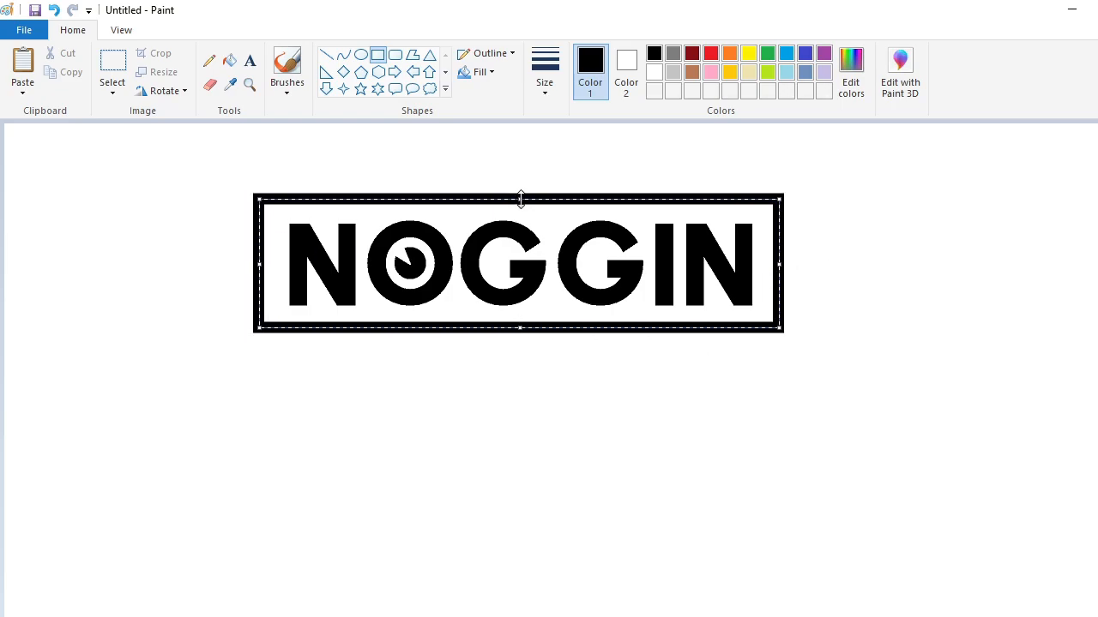
# Nudge the frame two increments up and one right, and deselect it.
pyautogui.press('Up')
pyautogui.press('Up')
pyautogui.press('Right')
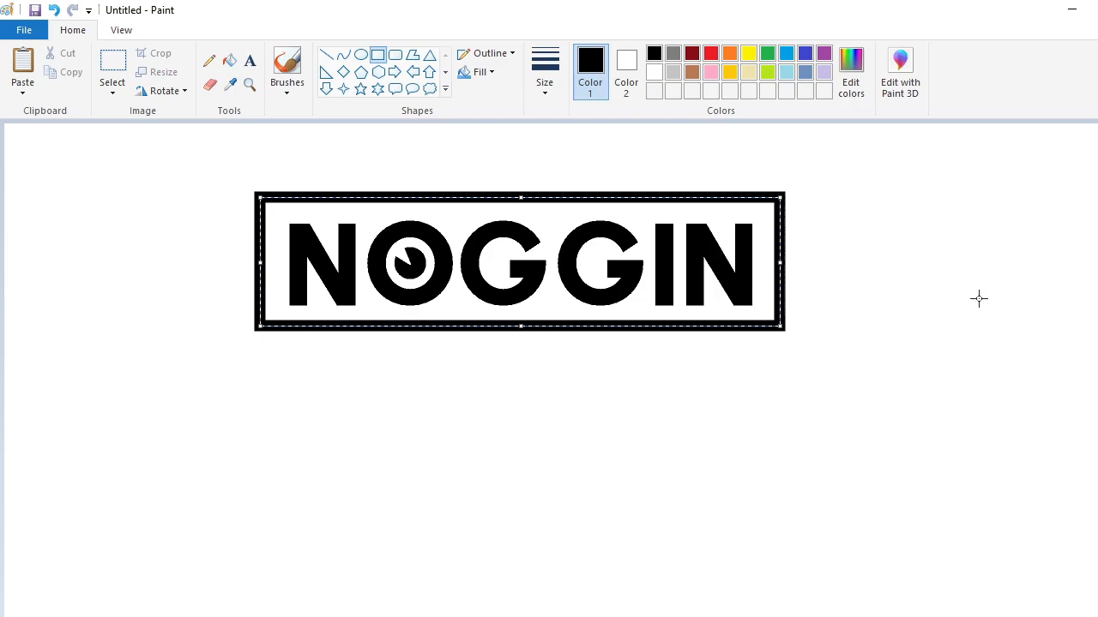
pyautogui.click(978, 299)
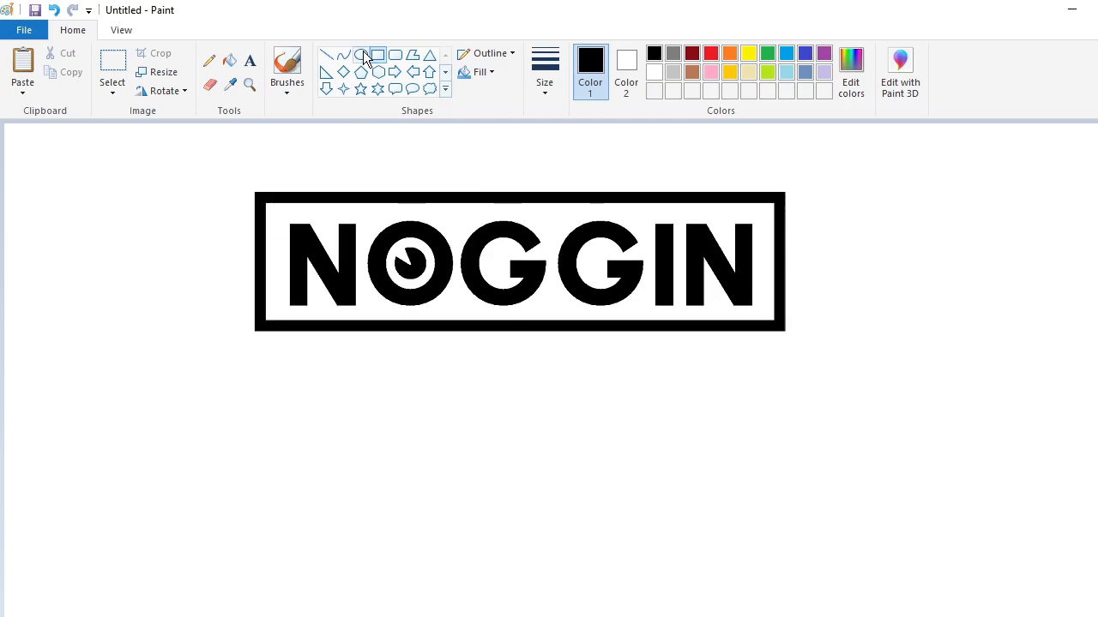
# Try to draw a large ellipse behind the NOGGIN frame, enlarging and widening it across the wordmark.
pyautogui.click(363, 56)
pyautogui.moveTo(368, 189)
pyautogui.mouseDown()
pyautogui.moveTo(673, 585)
pyautogui.moveTo(740, 603)
pyautogui.mouseUp()
pyautogui.moveTo(527, 453); pyautogui.dragTo(478, 390)
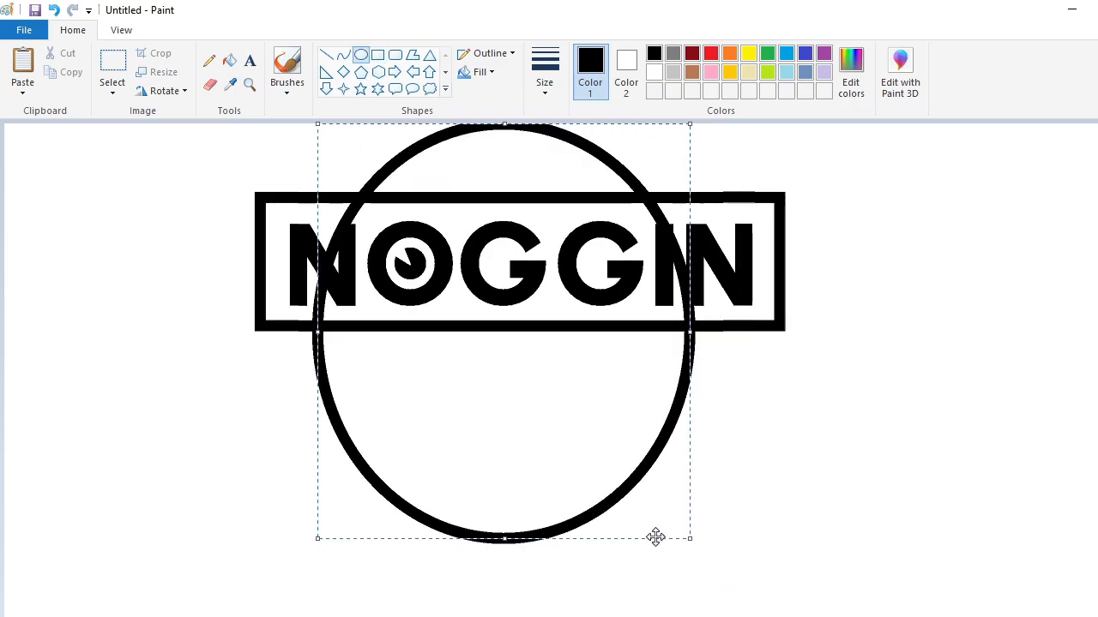
pyautogui.moveTo(691, 538); pyautogui.dragTo(747, 605)
pyautogui.moveTo(571, 453); pyautogui.dragTo(588, 404)
pyautogui.moveTo(731, 253); pyautogui.dragTo(781, 256)
pyautogui.moveTo(677, 343); pyautogui.dragTo(645, 367)
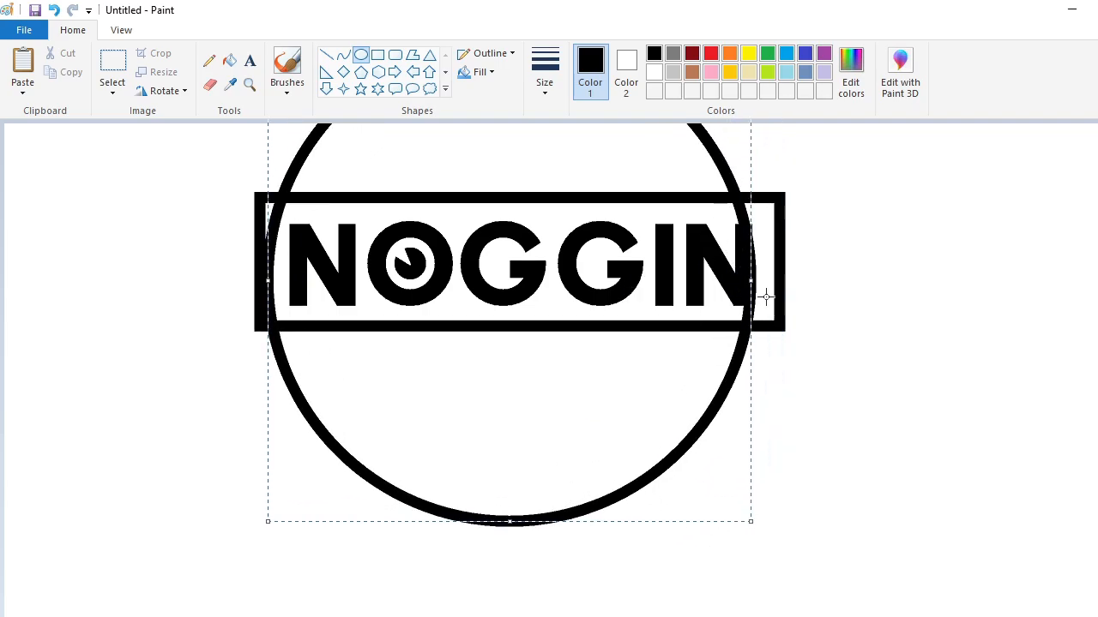
# Try to narrow and lengthen the ellipse and reposition it over the framed wordmark.
pyautogui.moveTo(750, 281); pyautogui.dragTo(688, 283)
pyautogui.moveTo(625, 380); pyautogui.dragTo(658, 381)
pyautogui.moveTo(722, 523); pyautogui.dragTo(756, 588)
pyautogui.moveTo(619, 492); pyautogui.dragTo(607, 473)
pyautogui.moveTo(519, 569); pyautogui.dragTo(510, 547)
pyautogui.moveTo(346, 549); pyautogui.dragTo(655, 588)
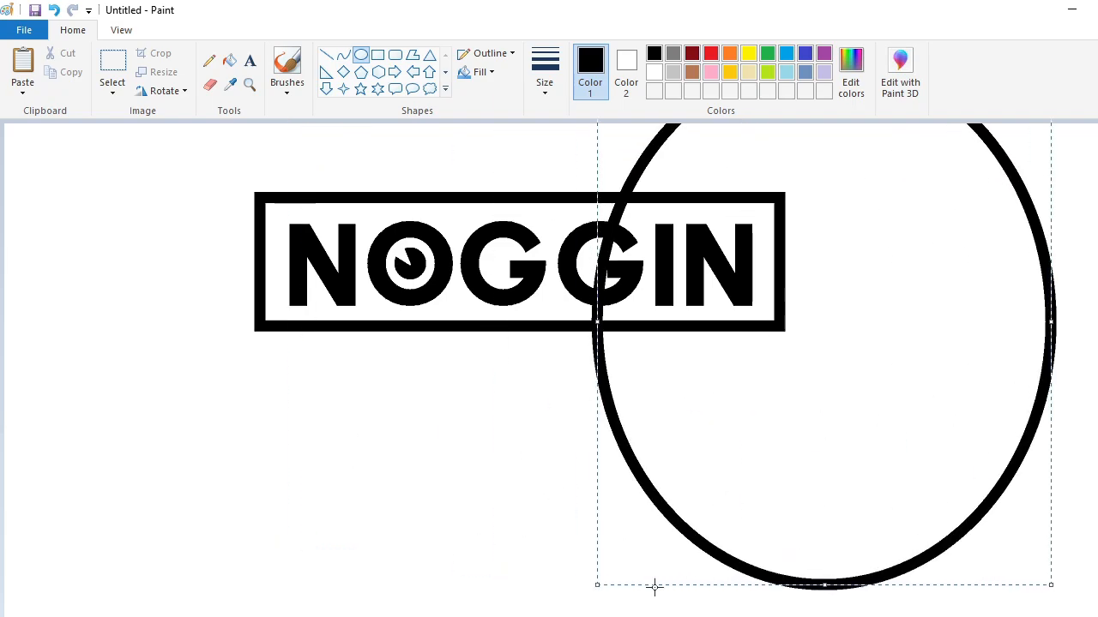
pyautogui.moveTo(760, 321); pyautogui.dragTo(508, 247)
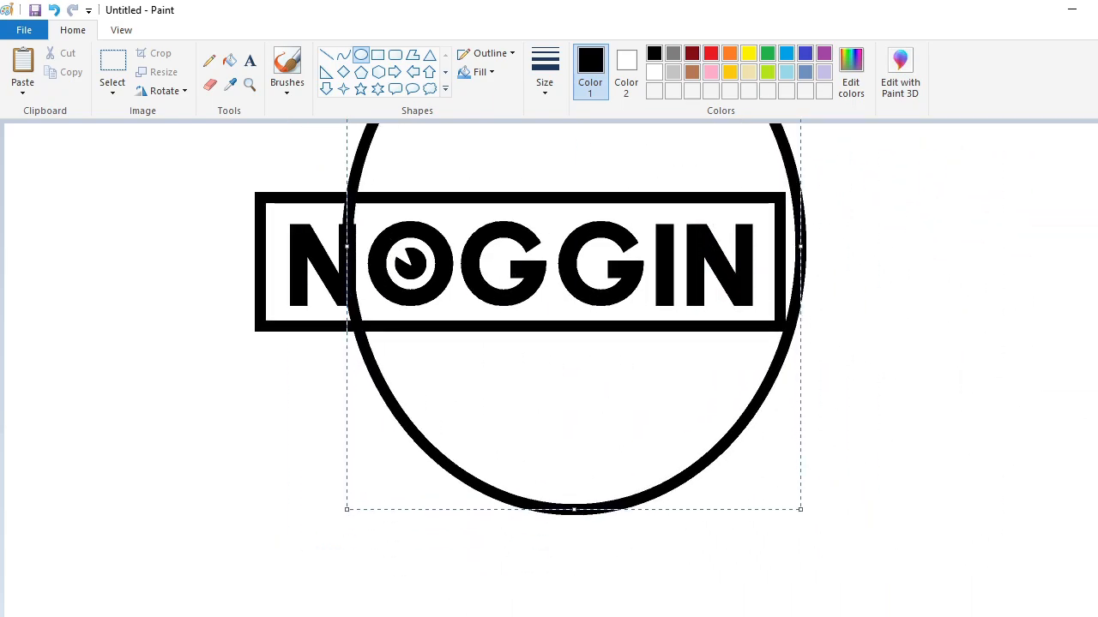
# Undo the canvas extension and the ellipse drawn over the wordmark.
pyautogui.click(1039, 616)
pyautogui.moveTo(293, 375); pyautogui.dragTo(277, 543)
pyautogui.hotkey('ctrl', 'z')
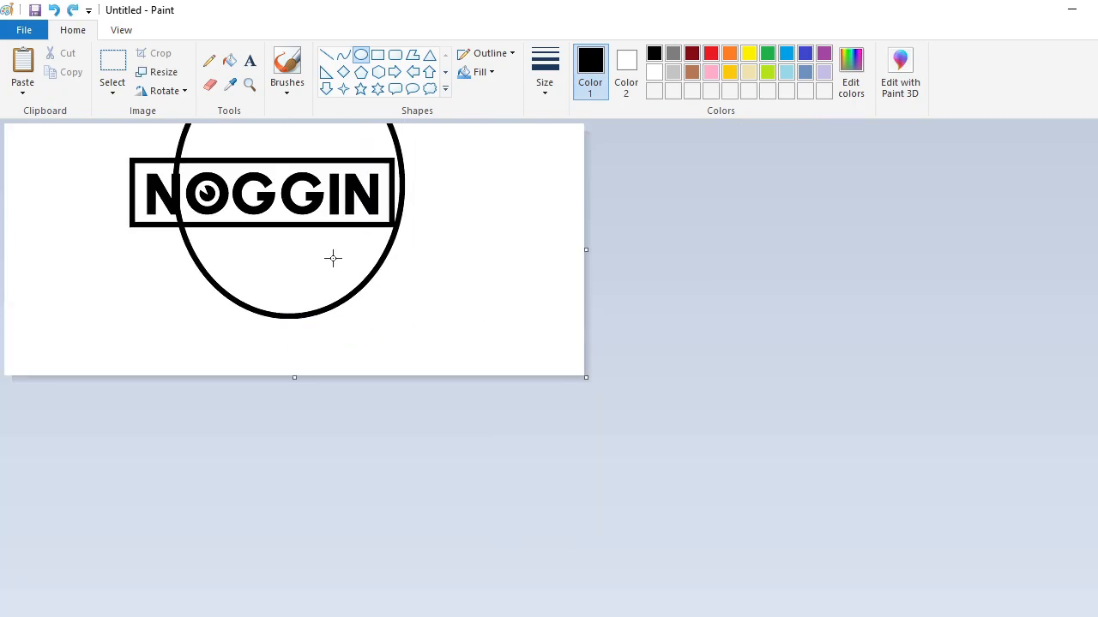
pyautogui.hotkey('ctrl', 'z')
# Extend the canvas downward and draw a tall black ellipse in the empty area below the framed wordmark.
pyautogui.moveTo(295, 374); pyautogui.dragTo(284, 592)
pyautogui.click(360, 55)
pyautogui.moveTo(165, 153)
pyautogui.mouseDown()
pyautogui.moveTo(299, 321)
pyautogui.moveTo(394, 399)
pyautogui.mouseUp()
pyautogui.moveTo(260, 324)
pyautogui.mouseDown()
pyautogui.moveTo(266, 294)
pyautogui.moveTo(250, 267)
pyautogui.moveTo(284, 228)
pyautogui.moveTo(259, 252)
pyautogui.moveTo(259, 517)
pyautogui.mouseUp()
pyautogui.click(413, 458)
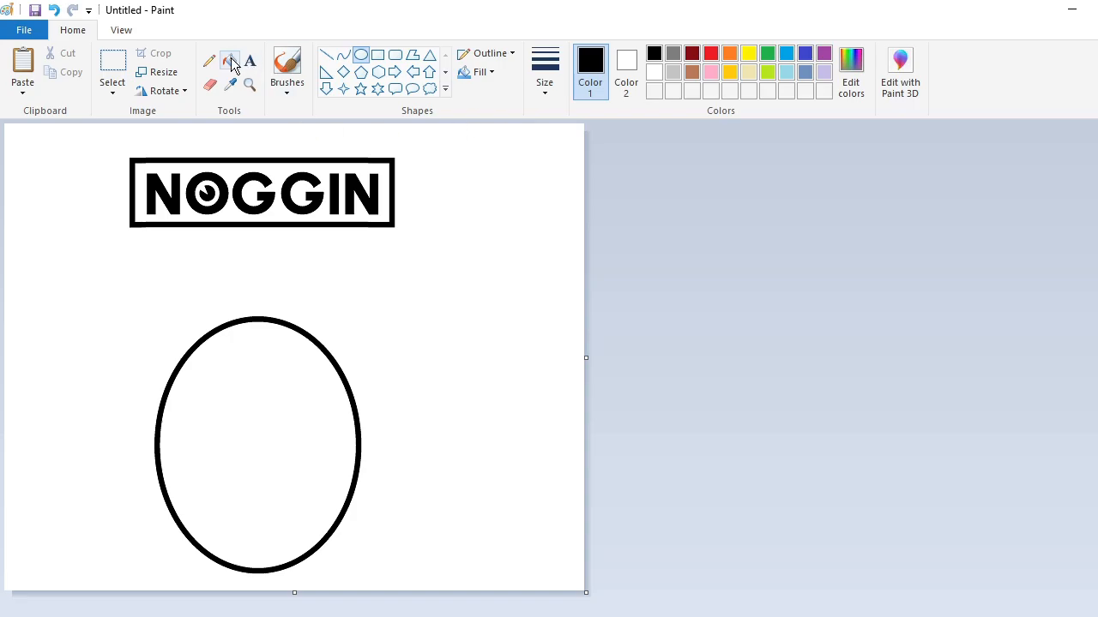
# Fill the background inside the frame and the ring inside the O with purple.
pyautogui.click(231, 61)
pyautogui.click(824, 54)
pyautogui.click(342, 188)
pyautogui.click(206, 184)
# Select the purple framed NOGGIN wordmark, paste it, and move it across the middle of the ellipse.
pyautogui.click(113, 64)
pyautogui.moveTo(84, 134); pyautogui.dragTo(485, 306)
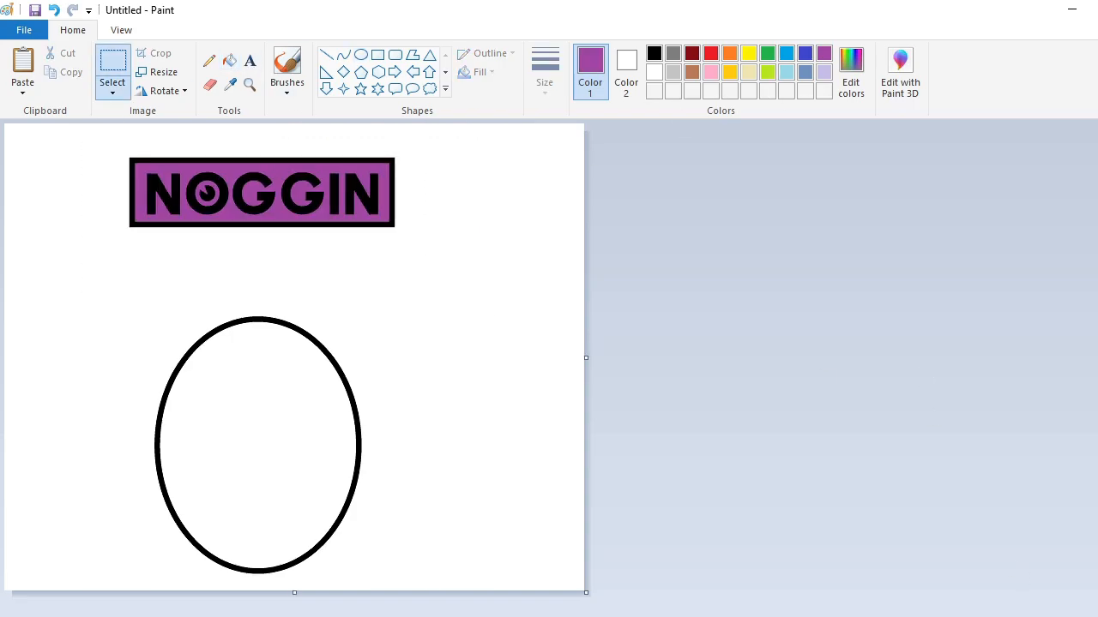
pyautogui.scroll(3, 735, 547)
pyautogui.hotkey('ctrl', 'v')
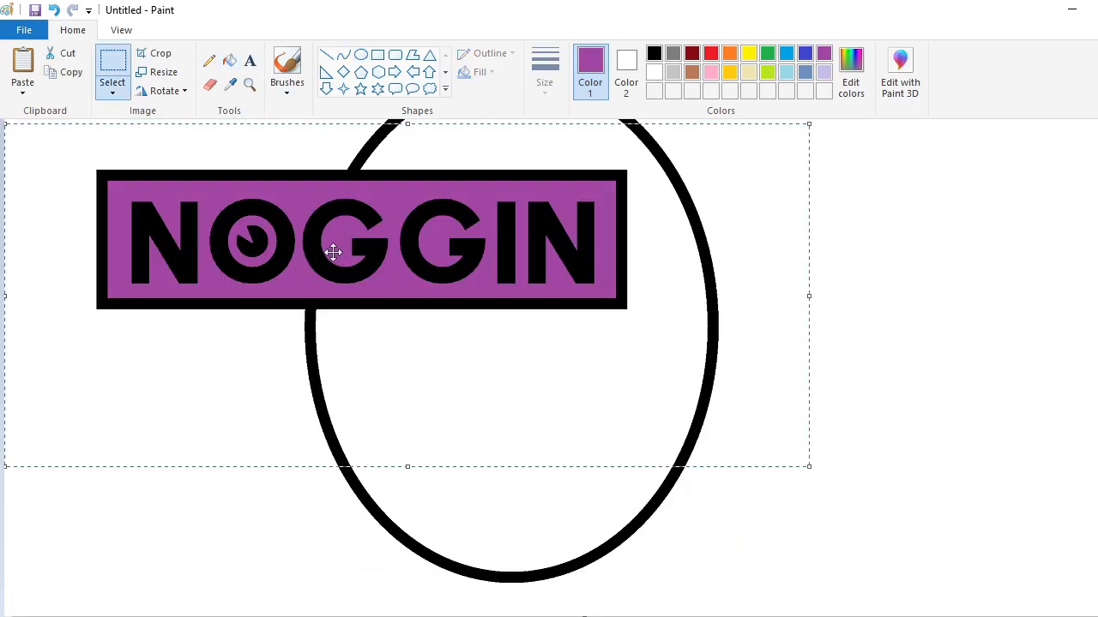
pyautogui.moveTo(333, 252); pyautogui.dragTo(453, 306)
# Nudge the pasted wordmark right and down to centre it on the ellipse, and deselect it.
pyautogui.press('Right')
pyautogui.press('Right')
pyautogui.press('Right')
pyautogui.press('Right')
pyautogui.press('Right')
pyautogui.press('Right')
pyautogui.press('Right')
pyautogui.press('Right')
pyautogui.press('Right')
pyautogui.press('Right')
pyautogui.press('Right')
pyautogui.press('Right')
pyautogui.press('Down')
pyautogui.press('Down')
pyautogui.press('Down')
pyautogui.press('Down')
pyautogui.press('Down')
pyautogui.press('Down')
pyautogui.press('Down')
pyautogui.press('Down')
pyautogui.press('Down')
pyautogui.press('Down')
pyautogui.press('Down')
pyautogui.press('Down')
pyautogui.press('Down')
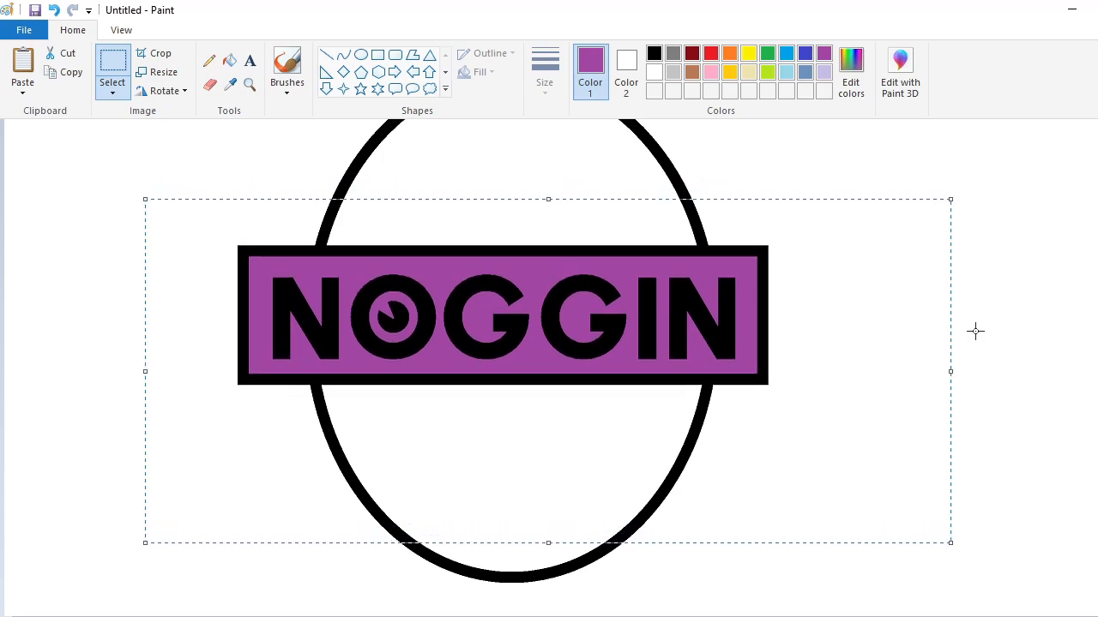
pyautogui.press('Down')
pyautogui.press('Down')
pyautogui.press('Right')
pyautogui.press('Right')
pyautogui.press('Down')
pyautogui.press('Right')
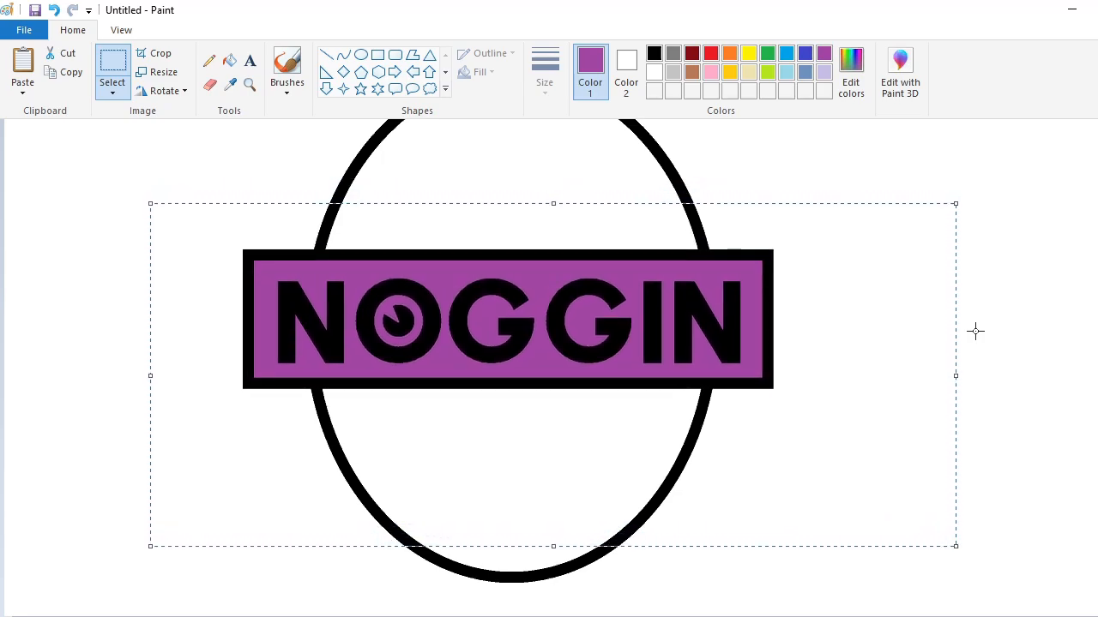
pyautogui.click(1036, 371)
# Draw a horizontal white line across the ellipse just above the frame and nudge it down to the frame's upper edge.
pyautogui.click(210, 84)
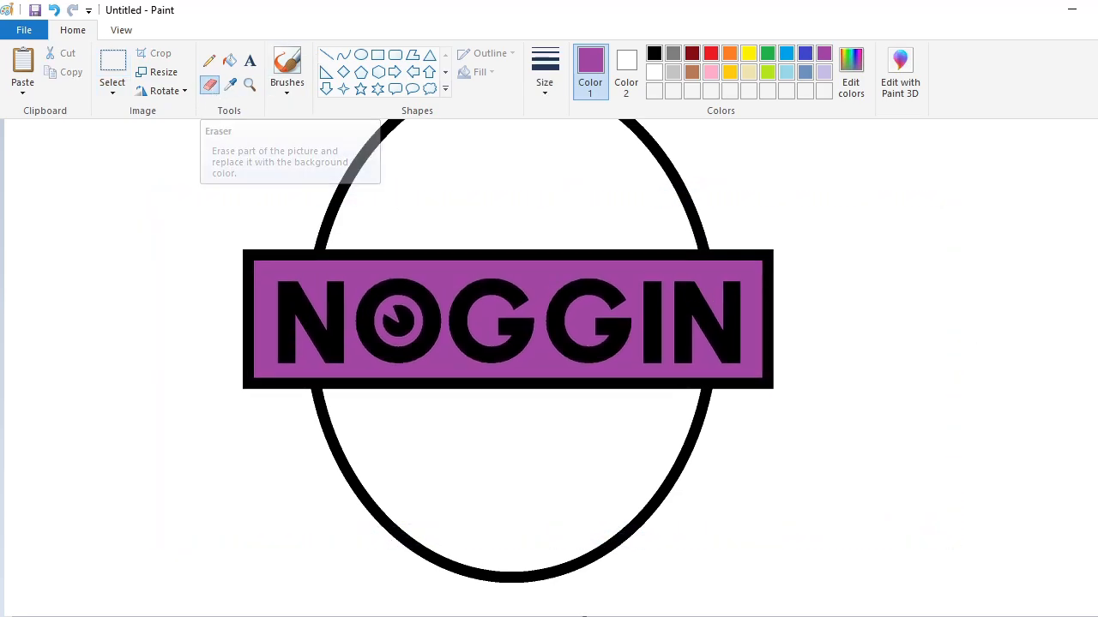
pyautogui.click(326, 55)
pyautogui.click(655, 72)
pyautogui.click(544, 75)
pyautogui.click(566, 222)
pyautogui.moveTo(311, 230); pyautogui.dragTo(400, 230)
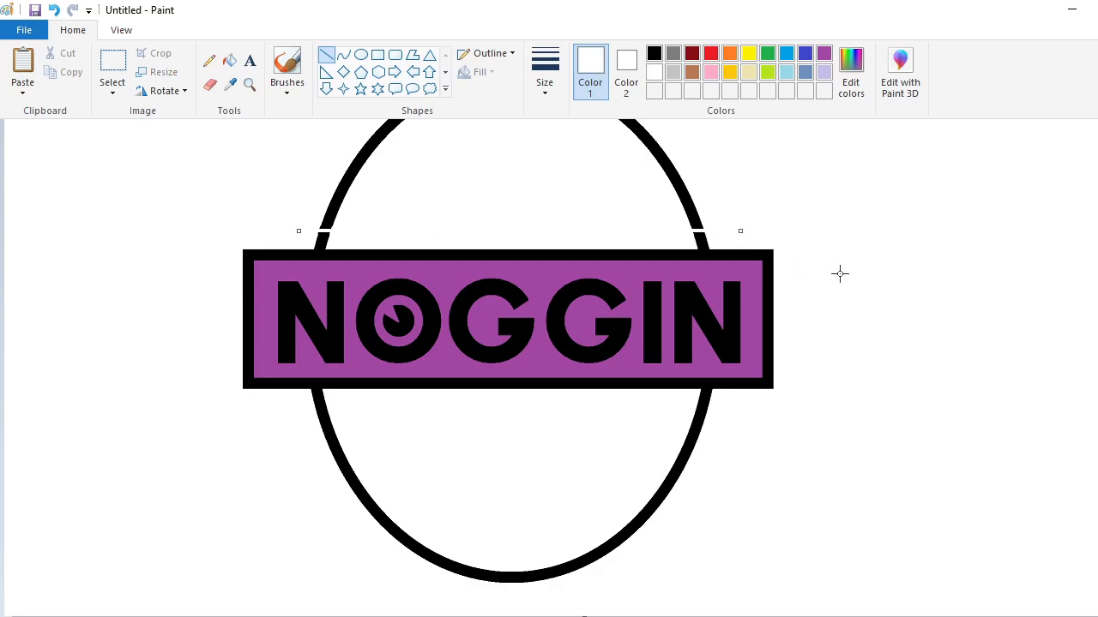
pyautogui.press('Down')
pyautogui.press('Down')
pyautogui.press('Down')
pyautogui.press('Down')
pyautogui.press('Down')
pyautogui.press('Down')
pyautogui.press('Down')
pyautogui.press('Down')
pyautogui.press('Down')
pyautogui.press('Down')
pyautogui.press('Down')
pyautogui.press('Down')
pyautogui.press('Down')
pyautogui.press('Down')
pyautogui.press('Down')
pyautogui.press('Down')
pyautogui.press('Down')
pyautogui.press('Down')
# Fill the remaining ellipse outline above the frame with white so only the lower arc is left.
pyautogui.scroll(3, 567, 249)
pyautogui.click(230, 61)
pyautogui.click(630, 247)
pyautogui.scroll(-3, 630, 247)
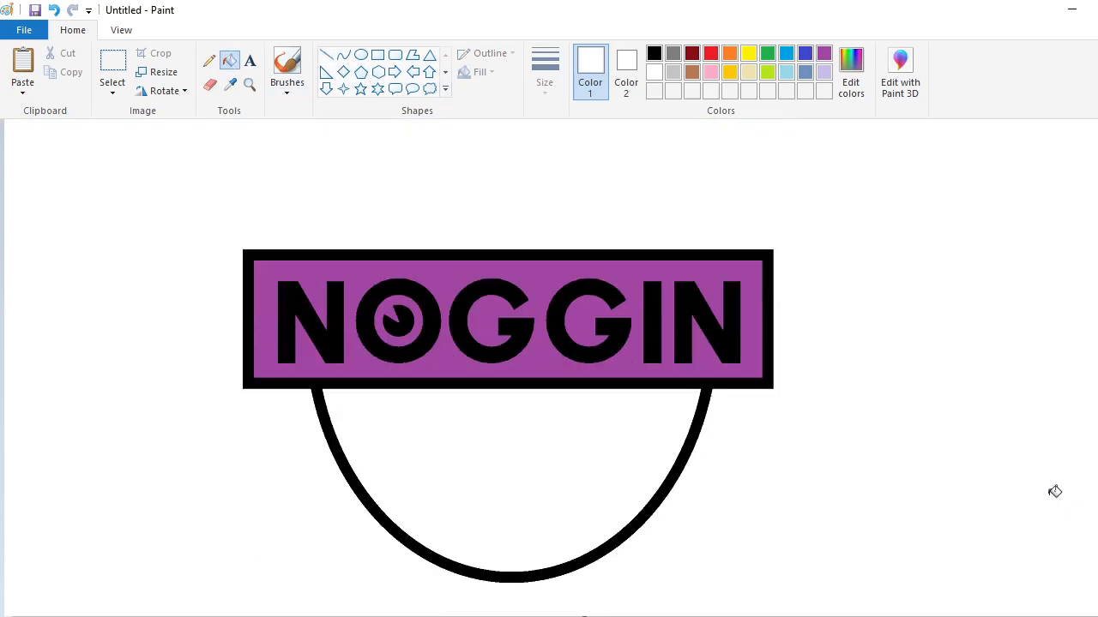
# Draw a small rounded black curve from the frame's lower edge to the arc's left side and fill it black as an ear.
pyautogui.click(1096, 616)
pyautogui.hscroll(4, 701, 503)
pyautogui.scroll(3, 559, 171)
pyautogui.click(343, 55)
pyautogui.click(1054, 616)
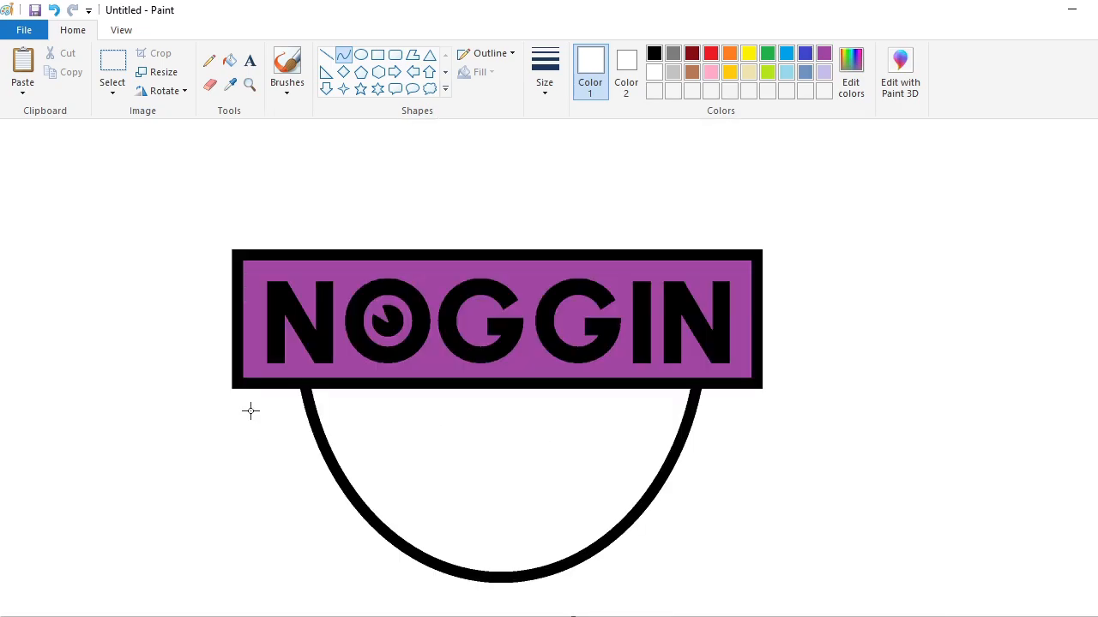
pyautogui.click(653, 54)
pyautogui.moveTo(266, 389); pyautogui.dragTo(313, 425)
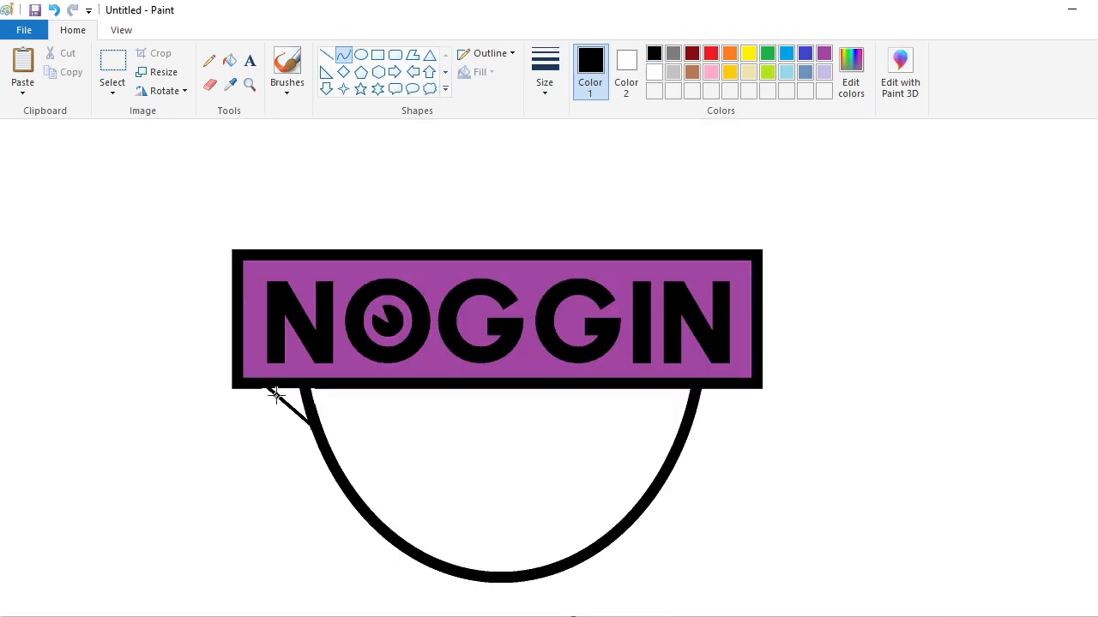
pyautogui.moveTo(275, 393); pyautogui.dragTo(279, 433)
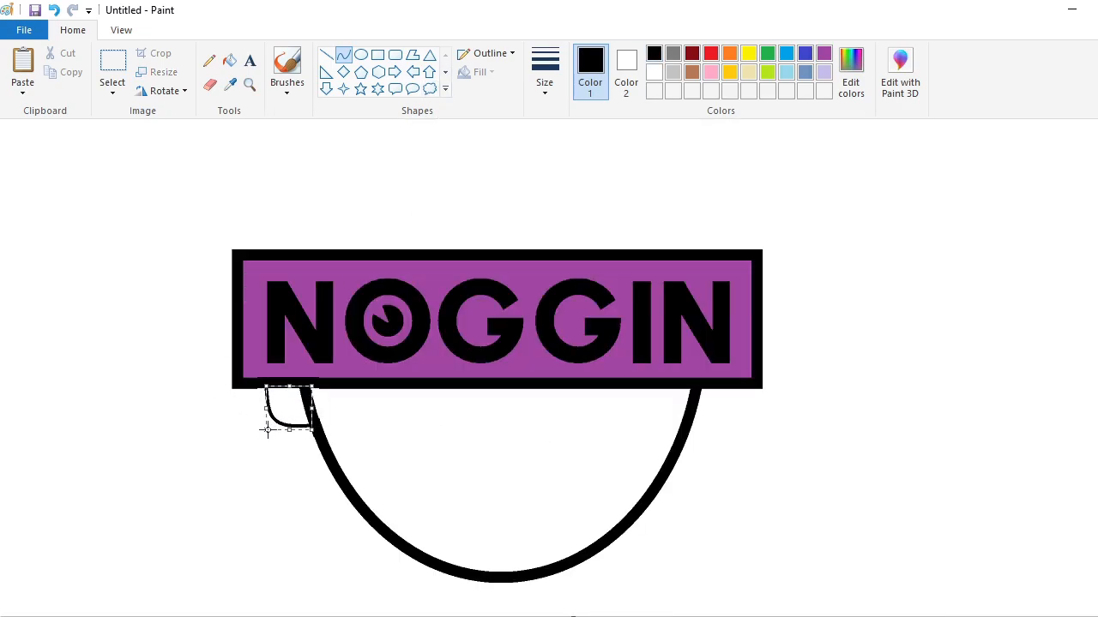
pyautogui.hotkey('ctrl', 'z')
pyautogui.moveTo(311, 426); pyautogui.dragTo(279, 432)
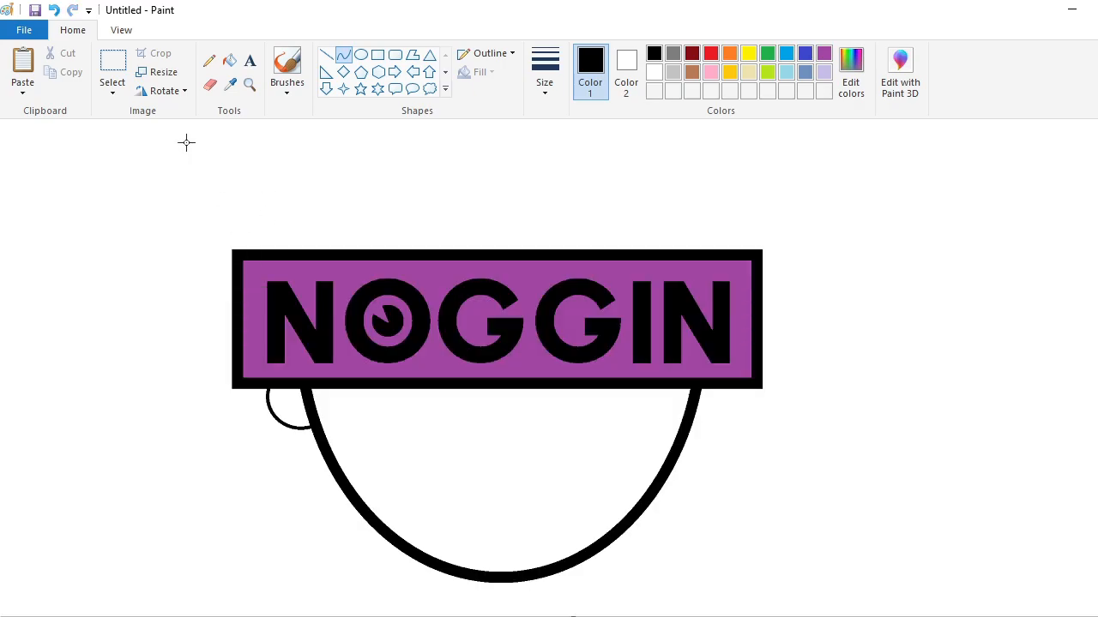
pyautogui.click(229, 60)
pyautogui.click(287, 409)
# Copy the black left ear together with the adjoining piece of arc and paste it.
pyautogui.click(112, 60)
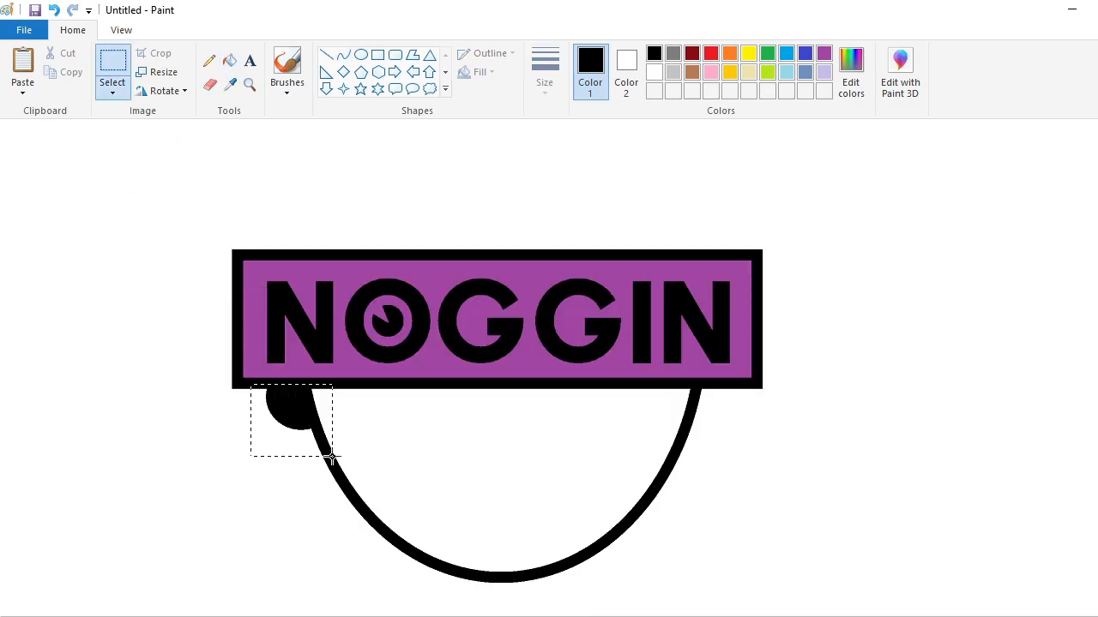
pyautogui.moveTo(332, 457); pyautogui.dragTo(356, 455)
pyautogui.hotkey('ctrl', 'c')
pyautogui.click(882, 563)
pyautogui.hotkey('ctrl', 'pageup')
pyautogui.hotkey('ctrl', 'v')
pyautogui.scroll(2, 109, 131)
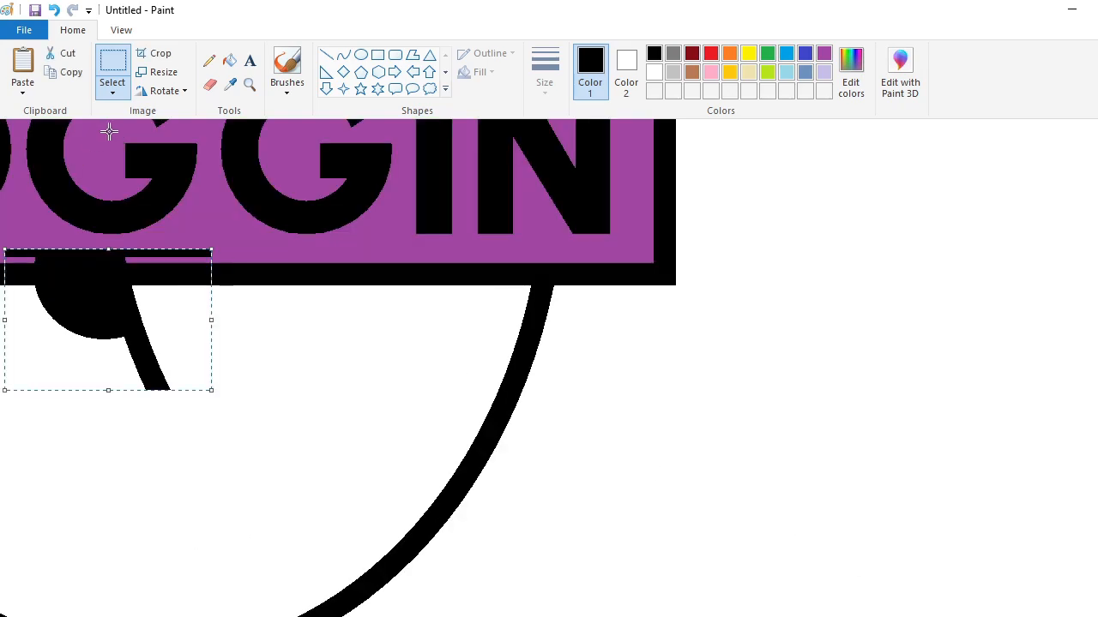
# Flip the pasted ear horizontally and place it against the arc's right end beneath the frame.
pyautogui.click(163, 90)
pyautogui.click(176, 185)
pyautogui.moveTo(105, 287); pyautogui.dragTo(466, 314)
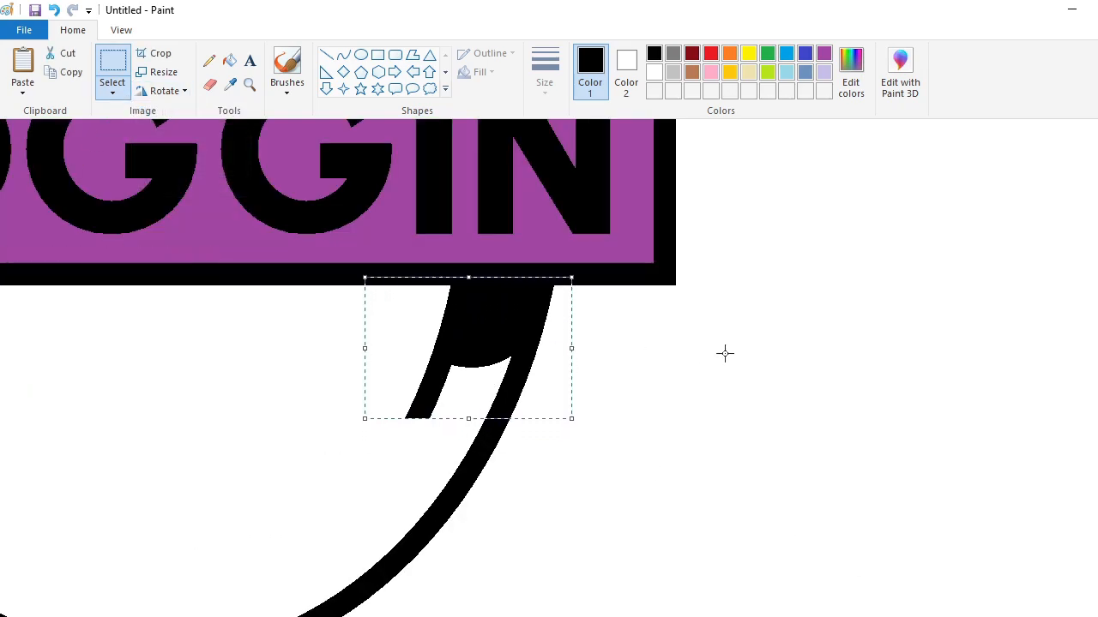
pyautogui.click(724, 353)
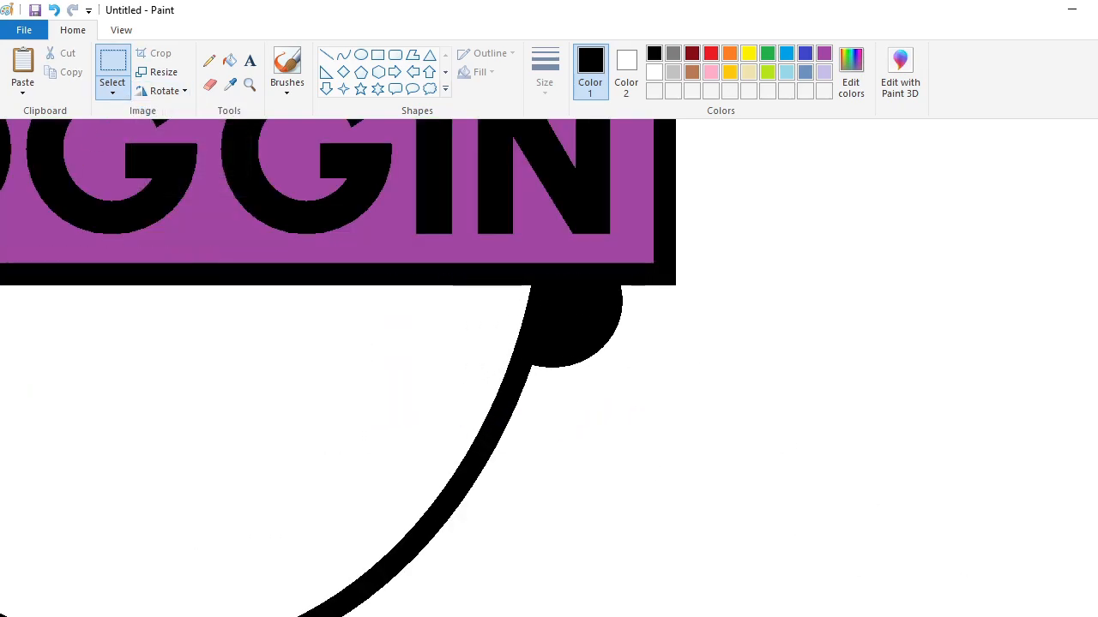
# Draw a black curve sloping from the arc's upper left end to its right side, and fill the area above it black.
pyautogui.hotkey('ctrl', 'pagedown')
pyautogui.click(343, 54)
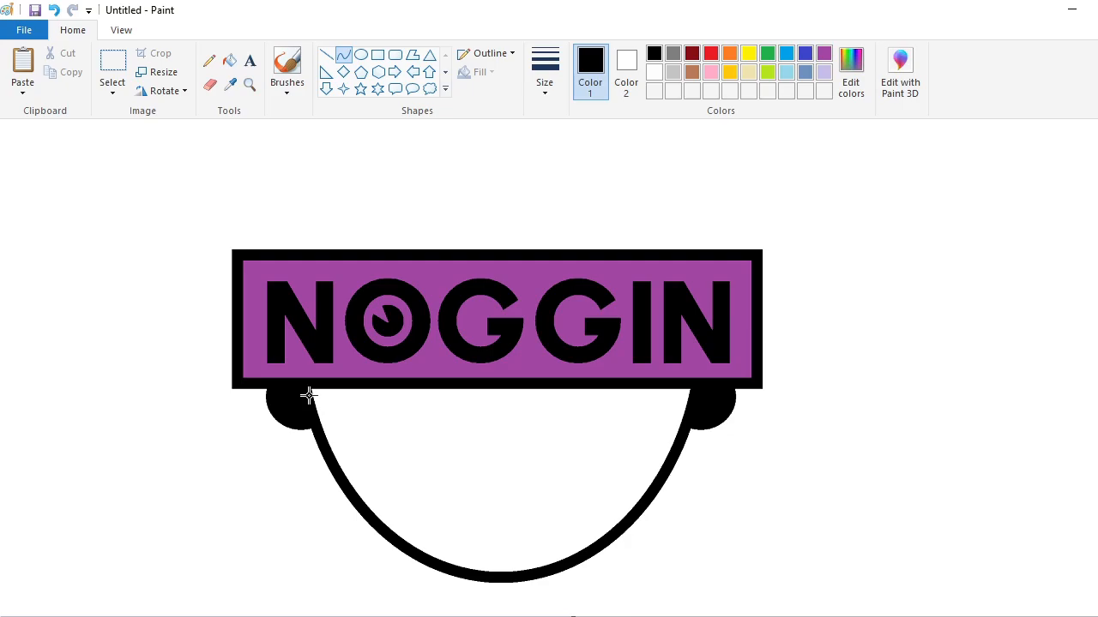
pyautogui.moveTo(309, 395); pyautogui.dragTo(669, 452)
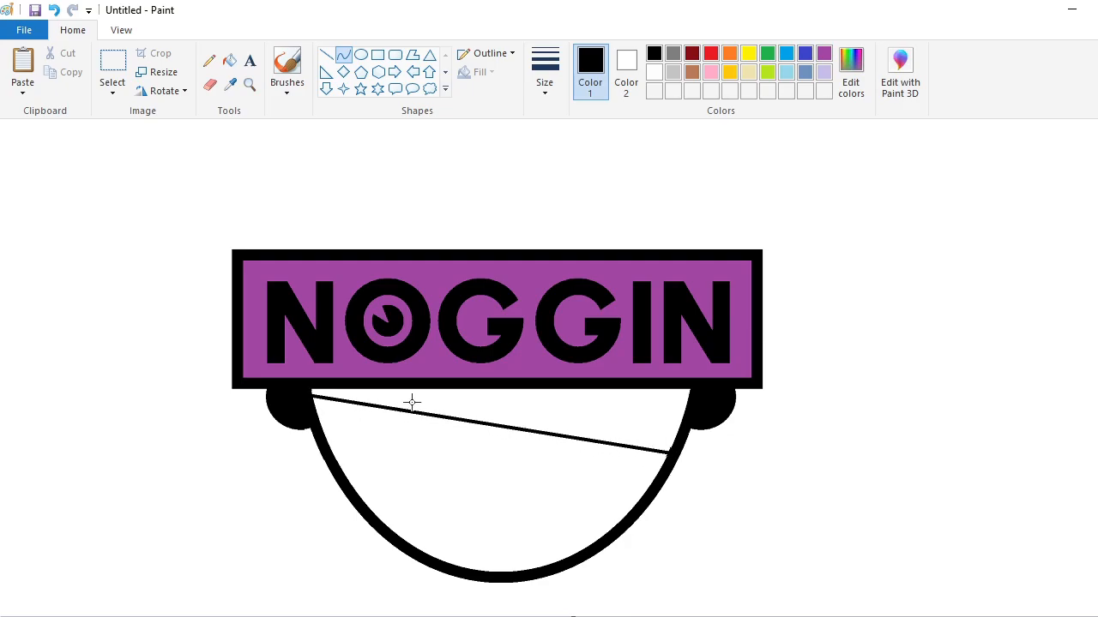
pyautogui.moveTo(436, 418); pyautogui.dragTo(554, 402)
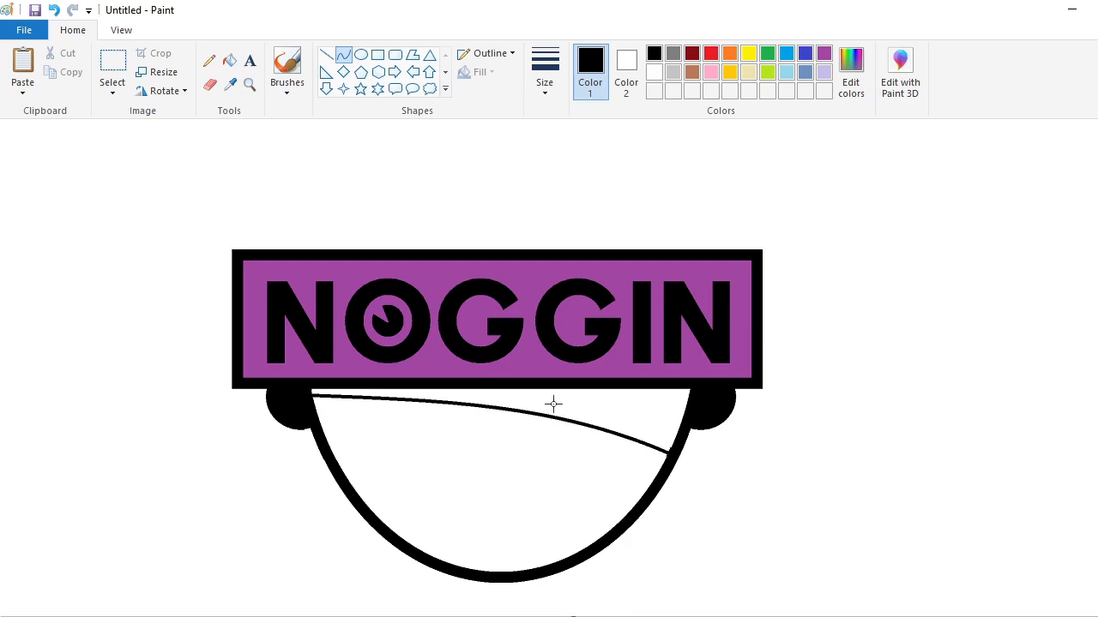
pyautogui.click(554, 402)
pyautogui.click(229, 60)
pyautogui.click(645, 403)
# Draw a white dome-shaped curve into the middle of the black band and fill it white.
pyautogui.click(343, 54)
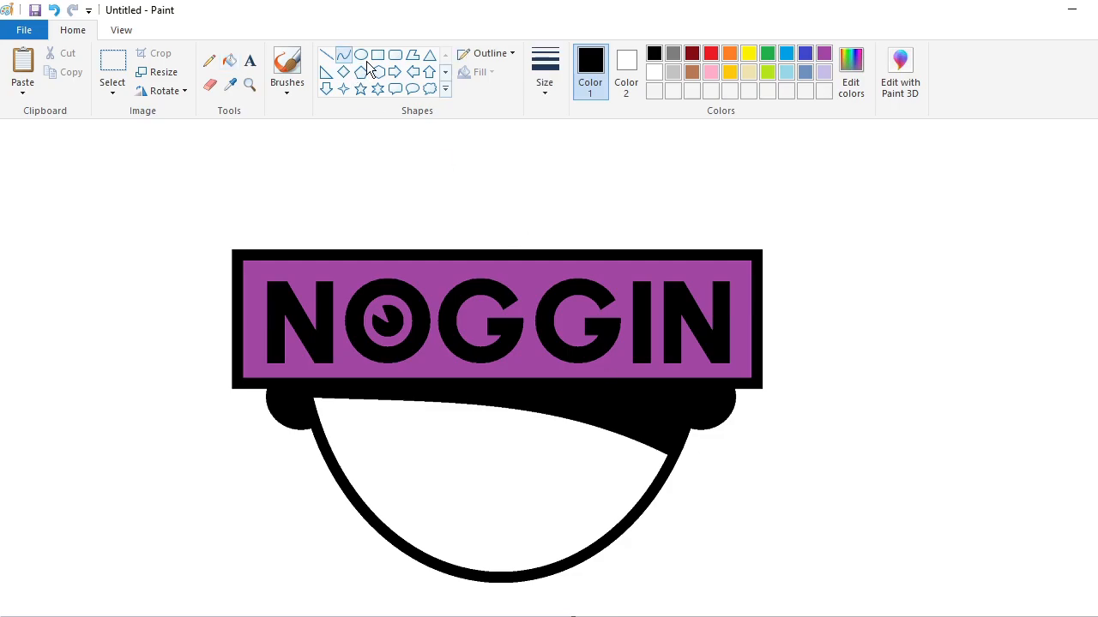
pyautogui.click(654, 72)
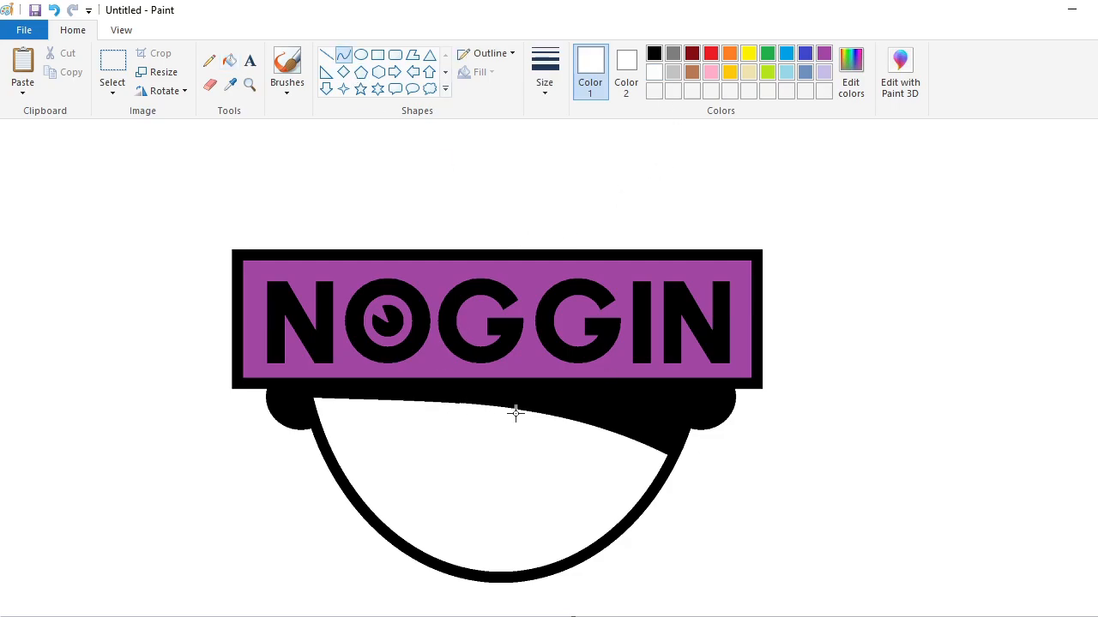
pyautogui.moveTo(472, 401); pyautogui.dragTo(519, 386)
pyautogui.click(229, 60)
pyautogui.click(497, 403)
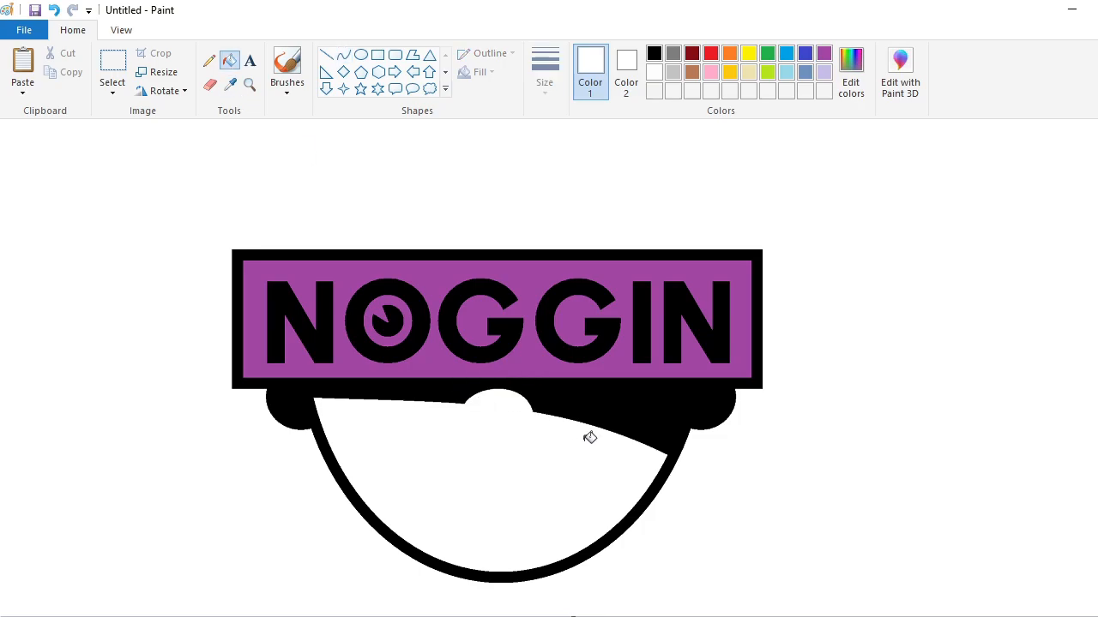
# Draw a black curve hanging beneath the white dome between its ends, and a second curve below it from the left end.
pyautogui.click(343, 54)
pyautogui.click(654, 54)
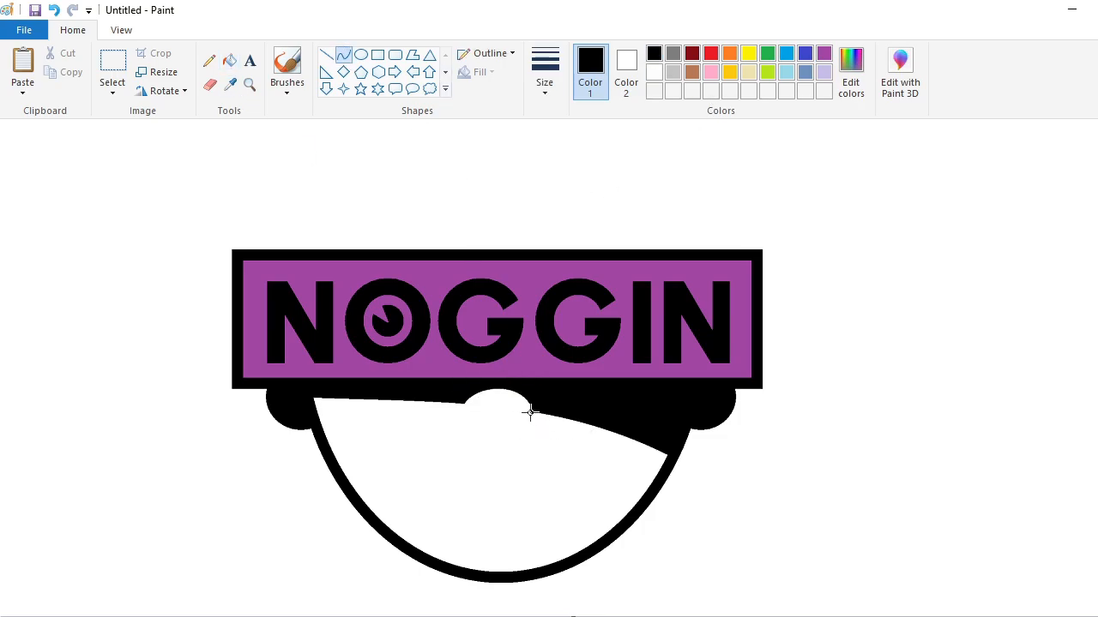
pyautogui.moveTo(470, 413); pyautogui.dragTo(495, 441)
pyautogui.click(580, 466)
pyautogui.moveTo(540, 433); pyautogui.dragTo(526, 479)
pyautogui.hotkey('ctrl', 'z')
pyautogui.moveTo(489, 410); pyautogui.dragTo(500, 434)
pyautogui.scroll(1, 512, 436)
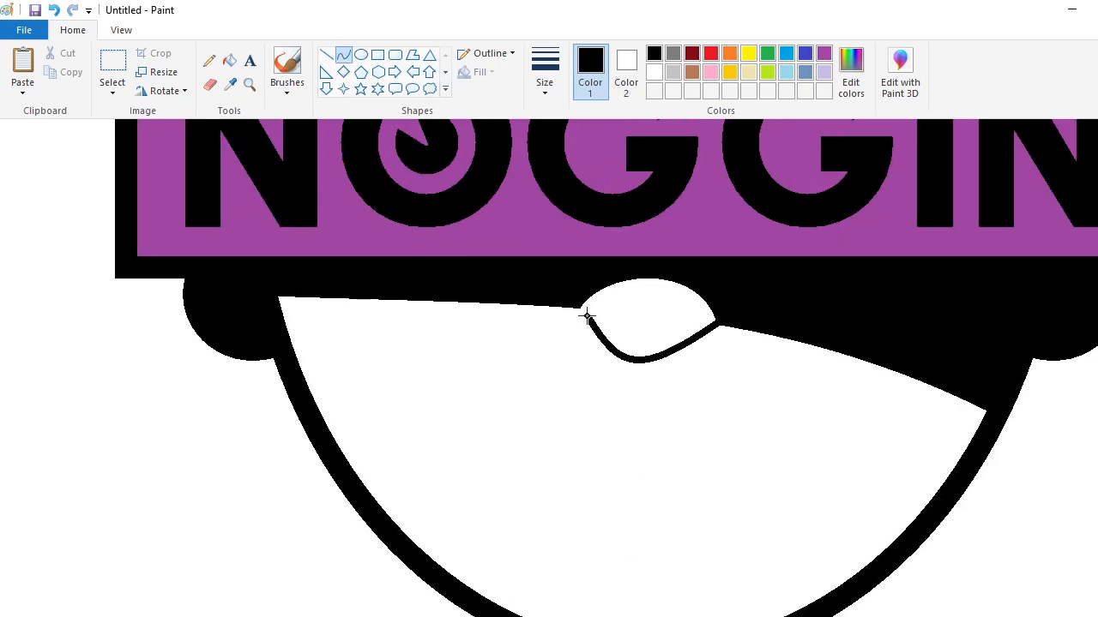
pyautogui.moveTo(595, 333); pyautogui.dragTo(626, 374)
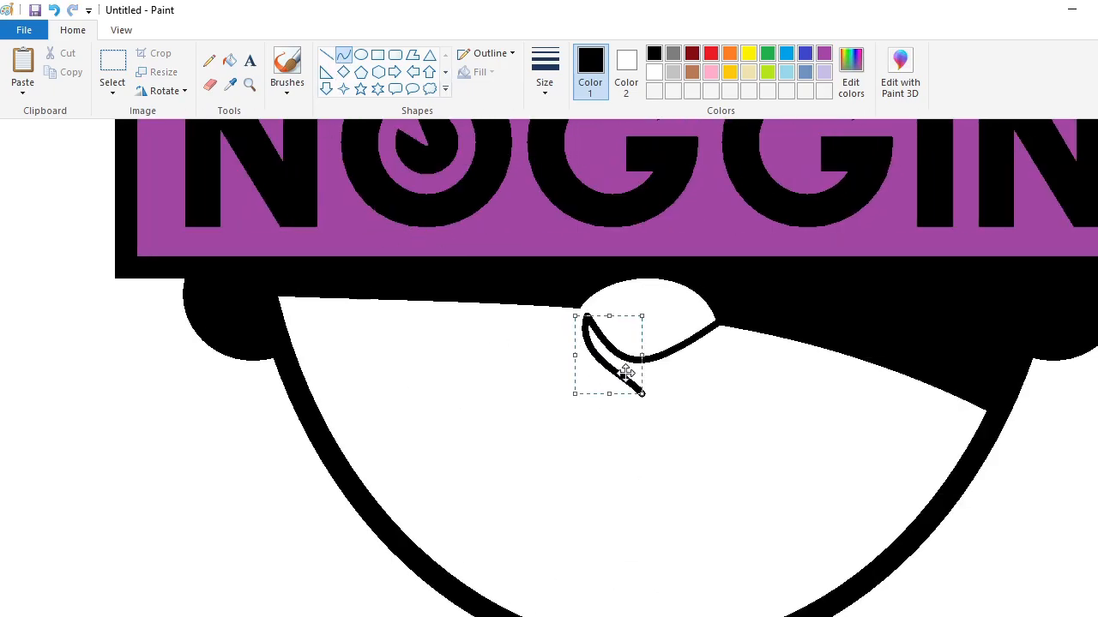
# Try to draw and nudge a curve joining the outer curve's lower end to the black band.
pyautogui.moveTo(691, 383); pyautogui.dragTo(754, 329)
pyautogui.moveTo(656, 391); pyautogui.dragTo(652, 430)
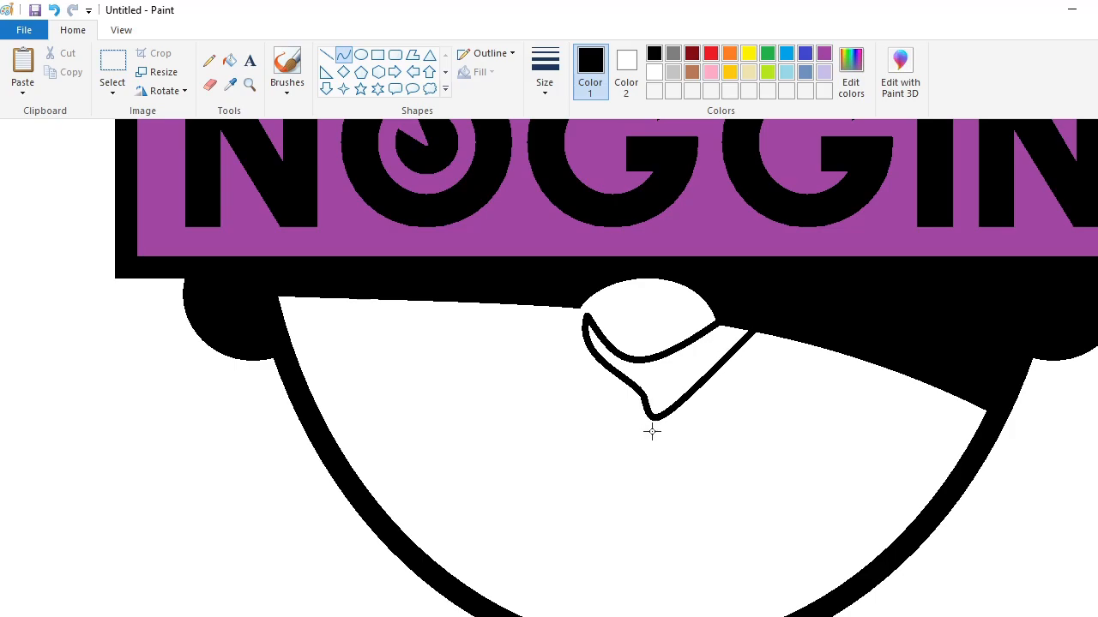
pyautogui.moveTo(708, 367); pyautogui.dragTo(718, 354)
pyautogui.press('Up')
pyautogui.press('Up')
pyautogui.press('Left')
pyautogui.press('Left')
pyautogui.press('Left')
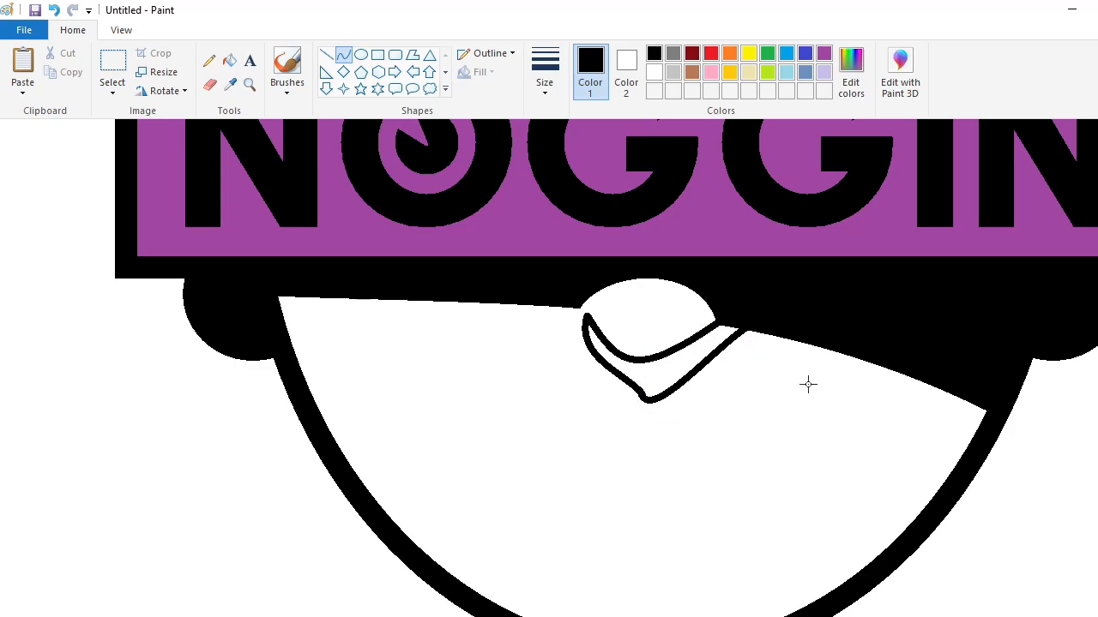
pyautogui.hotkey('ctrl', 'z')
# Draw a rounder black curve from the outer curve's lower end to the black band, and fill the enclosed crescent black.
pyautogui.click(210, 83)
pyautogui.click(345, 56)
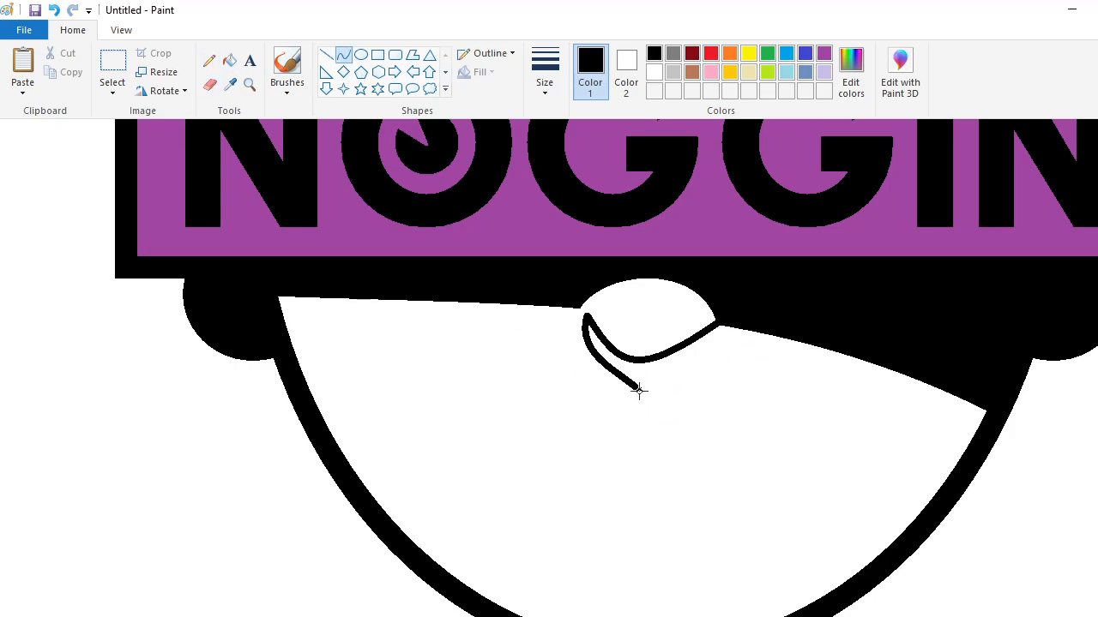
pyautogui.moveTo(639, 390)
pyautogui.mouseDown()
pyautogui.moveTo(758, 327)
pyautogui.moveTo(649, 419)
pyautogui.moveTo(736, 375)
pyautogui.moveTo(789, 387)
pyautogui.mouseUp()
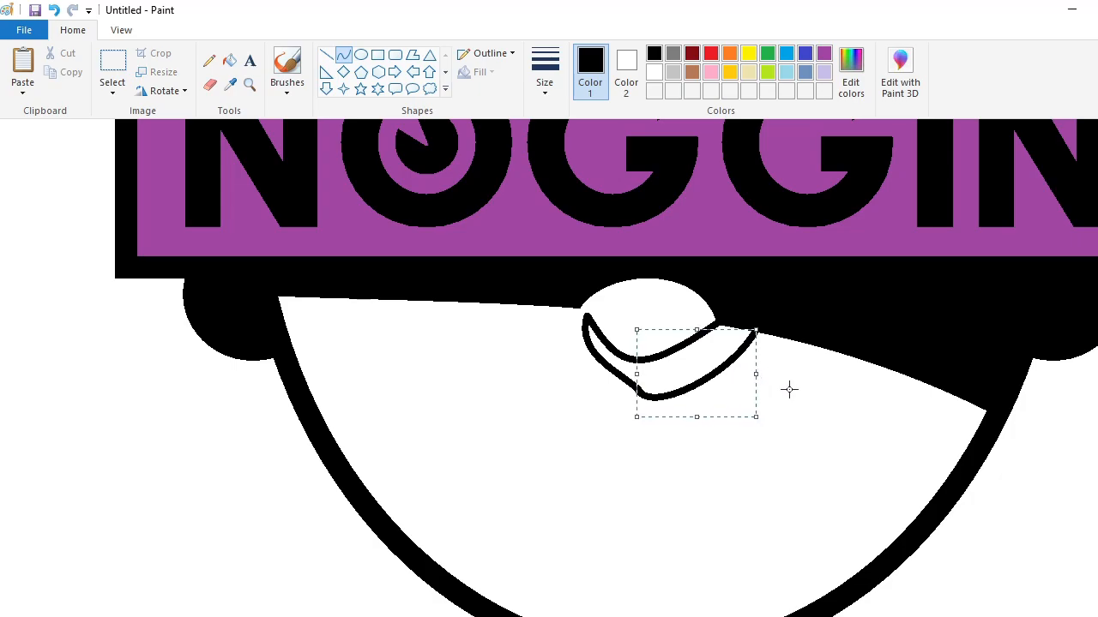
pyautogui.click(229, 60)
pyautogui.click(678, 364)
# Draw a black smile curve sagging downward across the lower face beneath the nose shape.
pyautogui.click(326, 54)
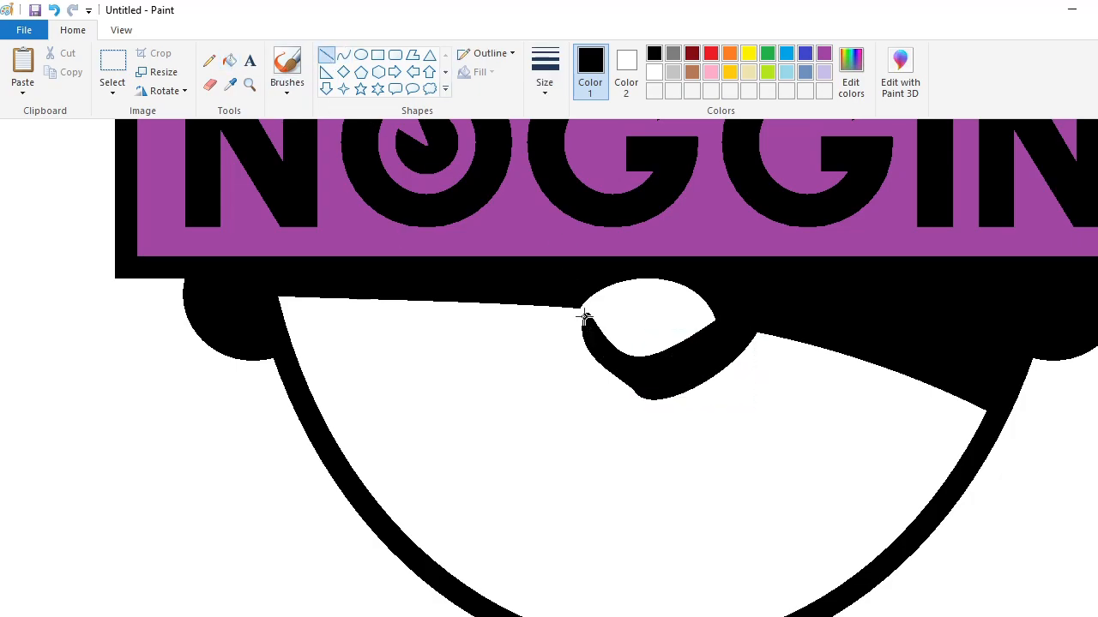
pyautogui.hotkey('ctrl', 'pageup')
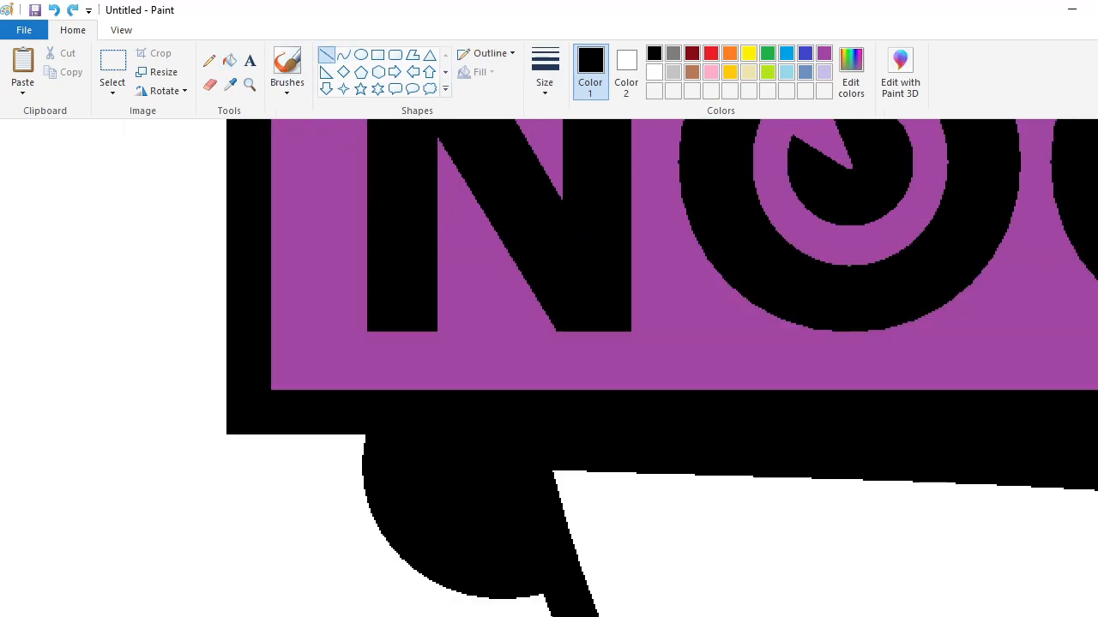
pyautogui.hotkey('ctrl', 'pagedown')
pyautogui.hotkey('ctrl', 'pagedown')
pyautogui.click(344, 54)
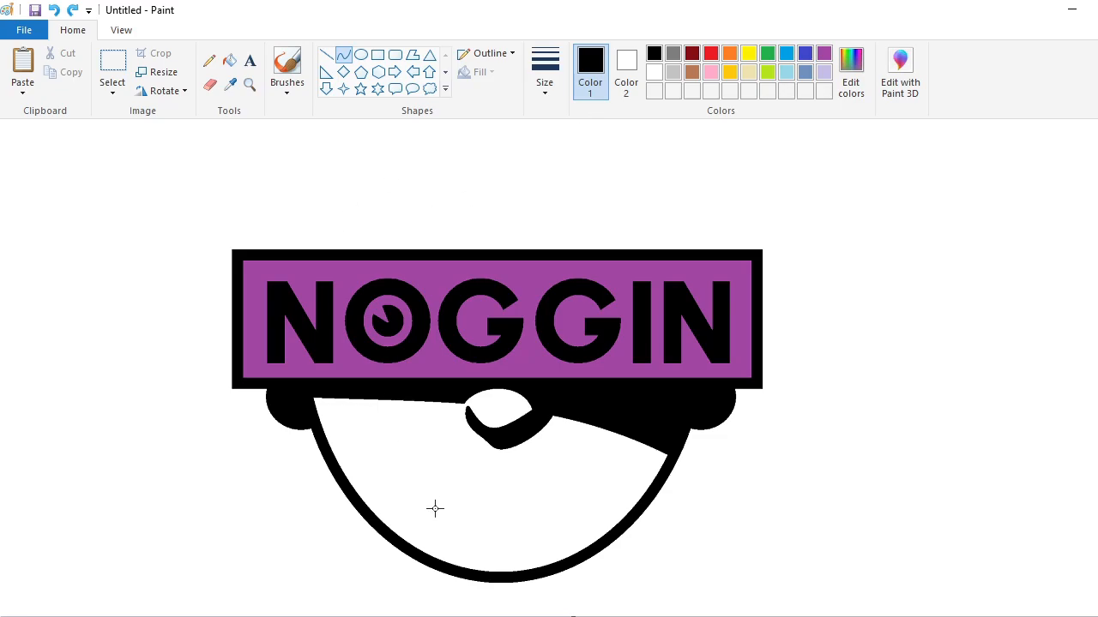
pyautogui.moveTo(595, 455); pyautogui.dragTo(398, 478)
pyautogui.hotkey('ctrl', 'z')
pyautogui.moveTo(542, 507); pyautogui.dragTo(448, 520)
pyautogui.click(673, 529)
# Draw a deeper curve between the smile line's two ends and fill the enclosed mouth shape black.
pyautogui.moveTo(596, 447); pyautogui.dragTo(399, 478)
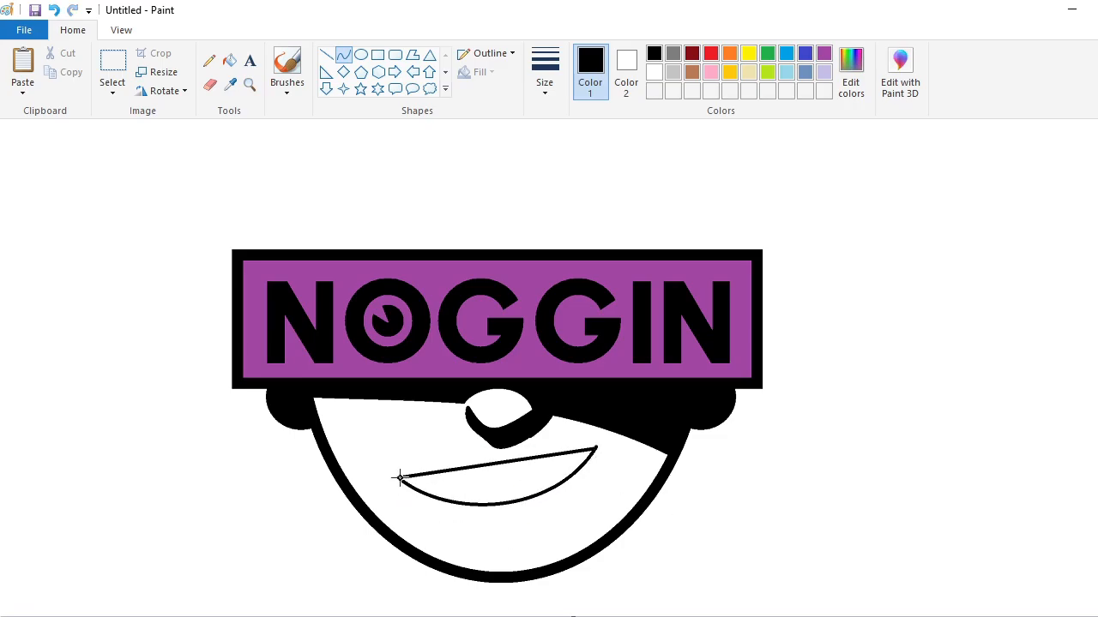
pyautogui.click(627, 477)
pyautogui.click(505, 550)
pyautogui.moveTo(505, 550); pyautogui.dragTo(506, 588)
pyautogui.hotkey('ctrl', 'z')
pyautogui.moveTo(596, 447)
pyautogui.mouseDown()
pyautogui.moveTo(398, 479)
pyautogui.moveTo(571, 463)
pyautogui.moveTo(623, 499)
pyautogui.mouseUp()
pyautogui.moveTo(498, 549)
pyautogui.mouseDown()
pyautogui.moveTo(485, 571)
pyautogui.moveTo(504, 571)
pyautogui.mouseUp()
pyautogui.click(229, 60)
pyautogui.click(514, 509)
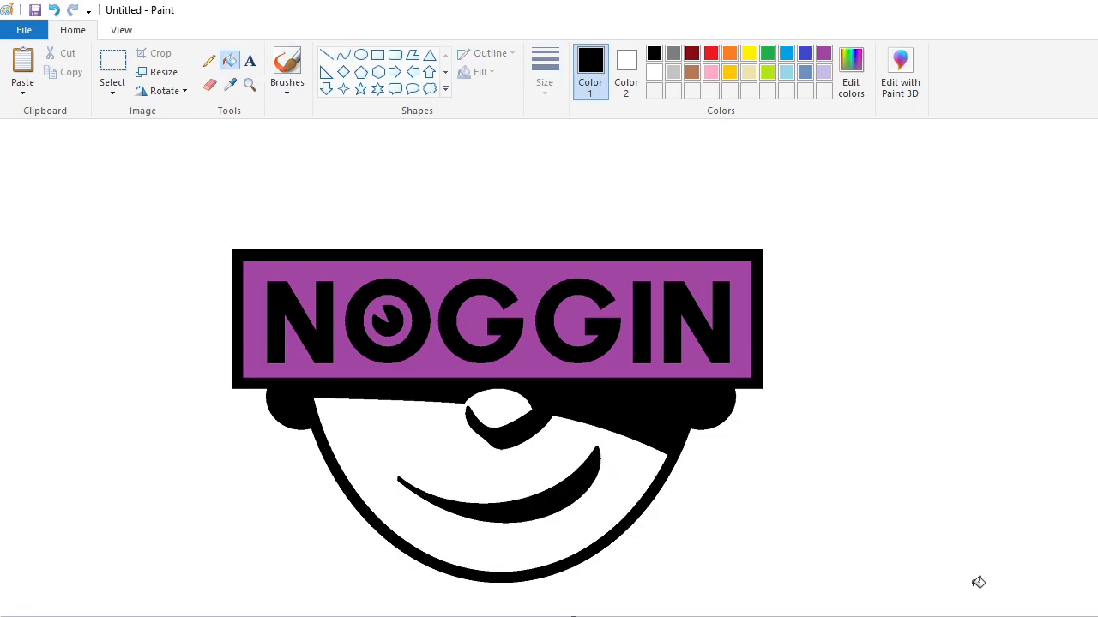
pyautogui.scroll(1, 977, 585)
pyautogui.click(209, 61)
pyautogui.click(544, 75)
pyautogui.click(583, 227)
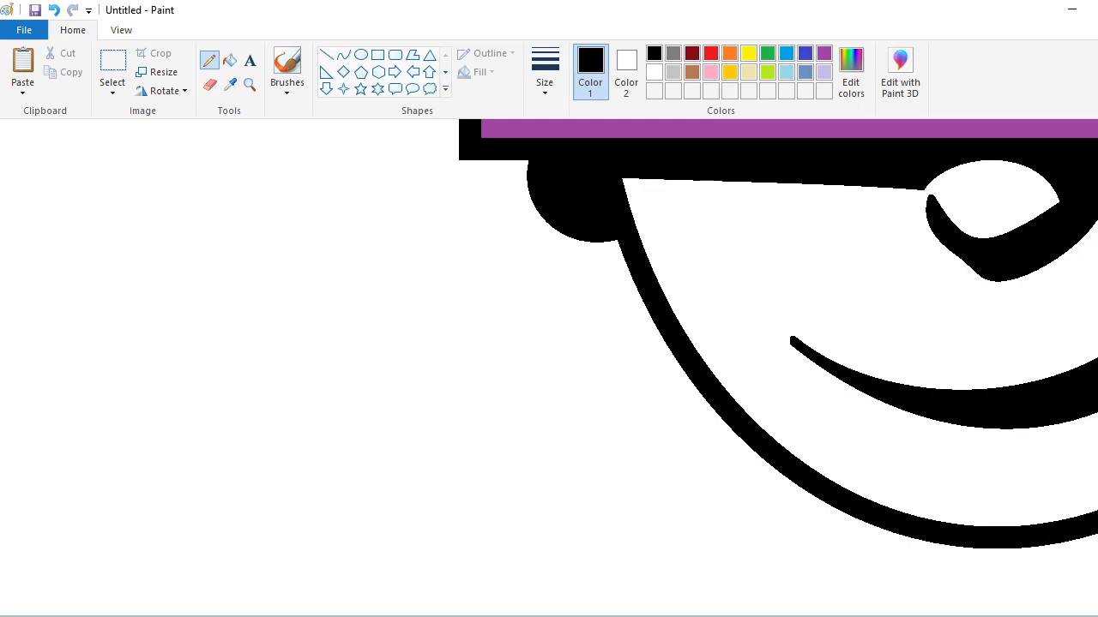
pyautogui.scroll(-1, 735, 404)
# Cover the separate NOGGIN wordmark with a solid white rectangle without visible outline, and extend the canvas downward.
pyautogui.click(112, 68)
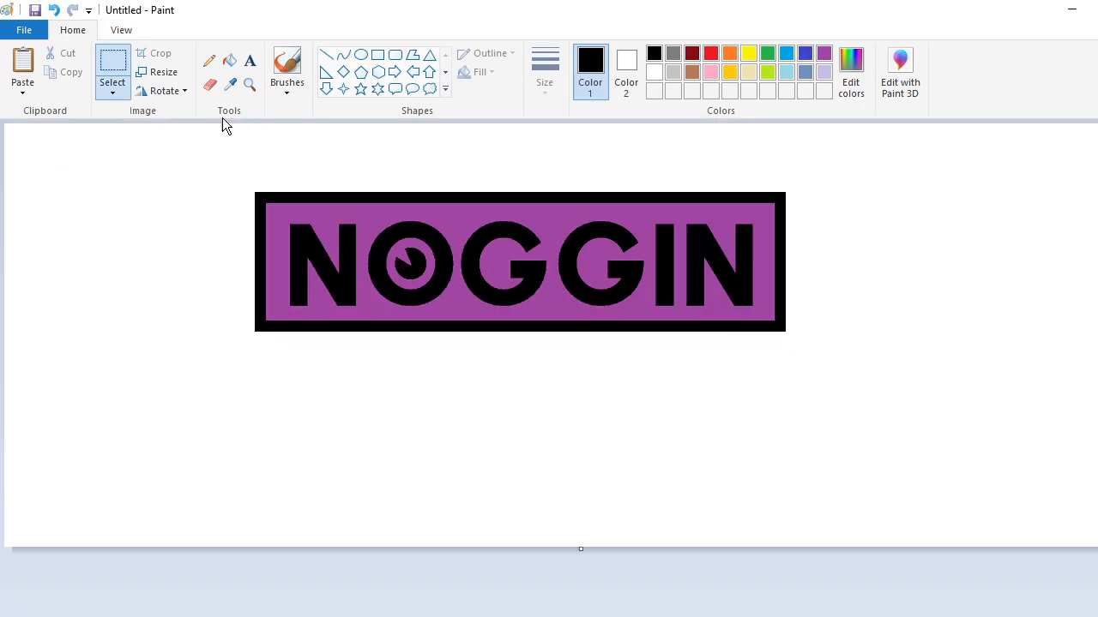
pyautogui.click(378, 56)
pyautogui.click(478, 73)
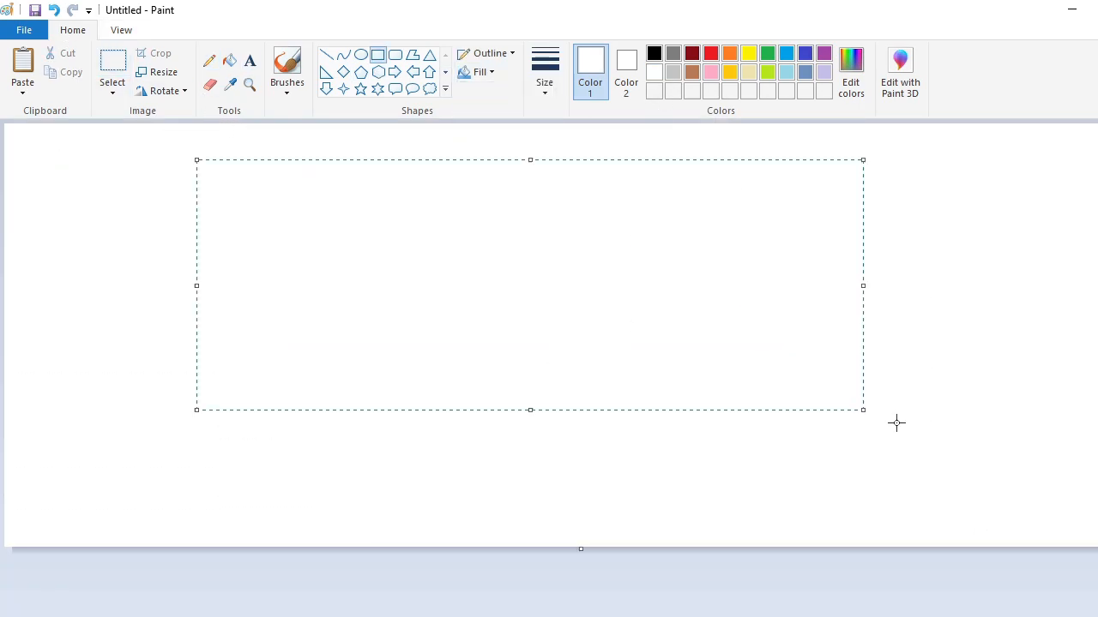
pyautogui.moveTo(580, 549); pyautogui.dragTo(589, 616)
# Paste the complete logo with face onto the blank canvas and move it toward the middle.
pyautogui.click(229, 60)
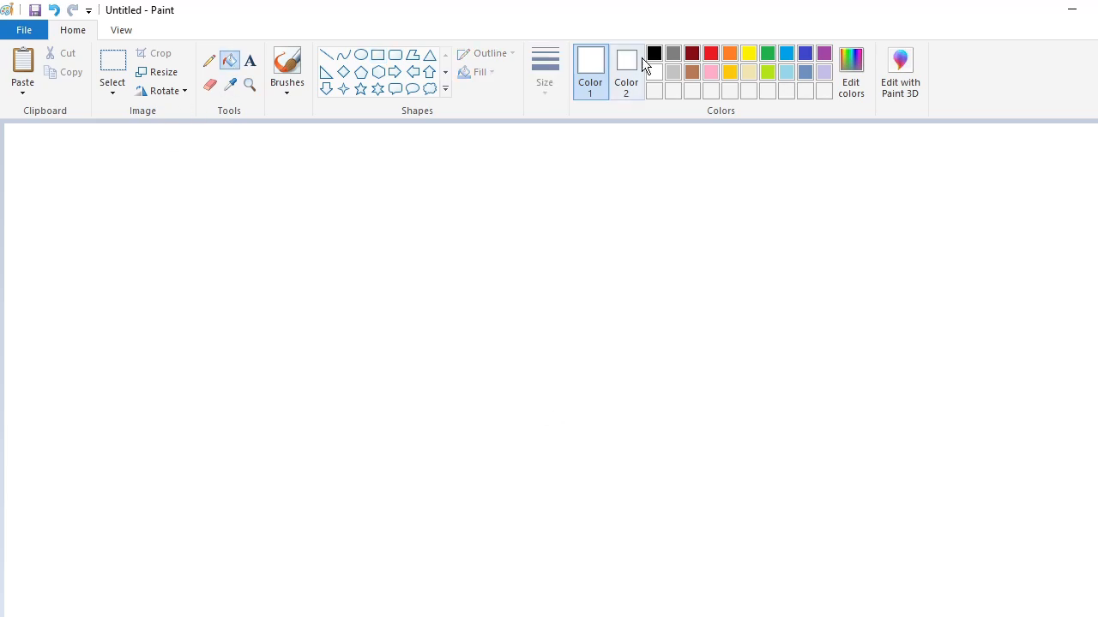
pyautogui.click(654, 53)
pyautogui.click(209, 61)
pyautogui.click(547, 75)
pyautogui.click(586, 222)
pyautogui.hotkey('ctrl', 'v')
pyautogui.moveTo(393, 383); pyautogui.dragTo(509, 410)
# Nudge the pasted logo slightly left and upward, and deselect it.
pyautogui.press('Left')
pyautogui.press('Up')
pyautogui.press('Up')
pyautogui.press('Up')
pyautogui.press('Up')
pyautogui.press('Up')
pyautogui.press('Up')
pyautogui.press('Up')
pyautogui.press('Up')
pyautogui.press('Up')
pyautogui.press('Up')
pyautogui.press('Up')
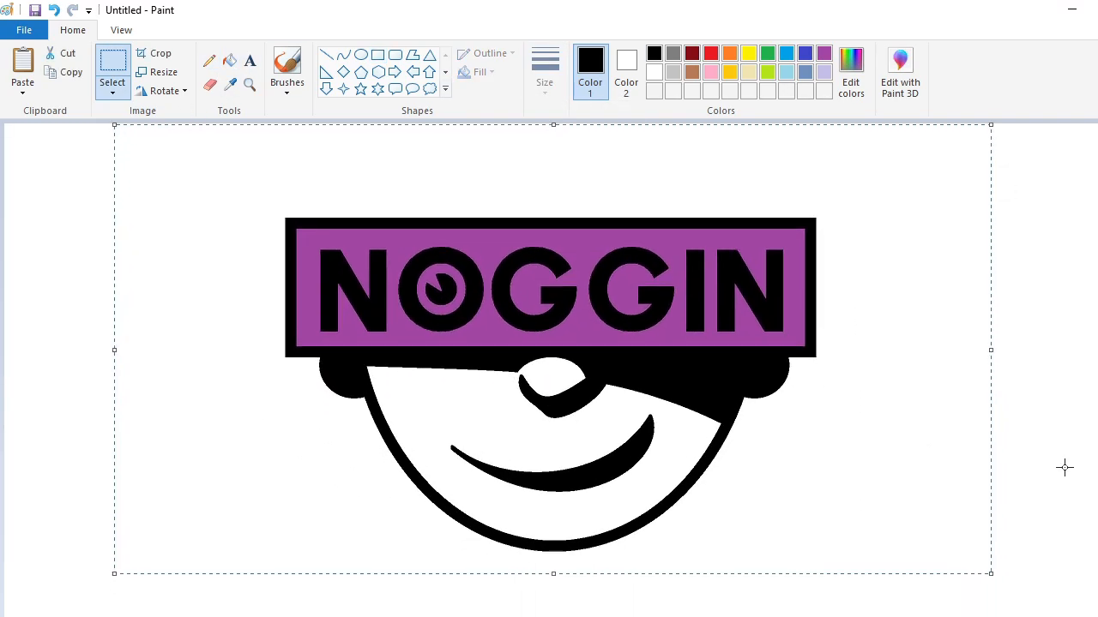
pyautogui.click(1064, 468)
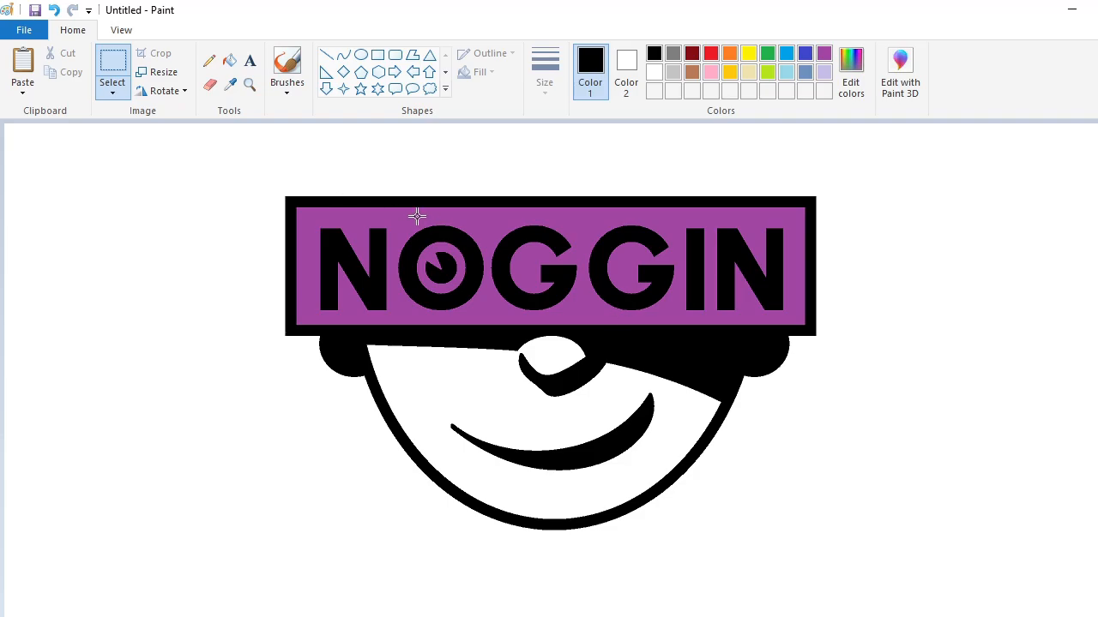
# Define a dark blue custom colour with red 3, green 11 and blue 99.
pyautogui.click(787, 53)
pyautogui.click(851, 73)
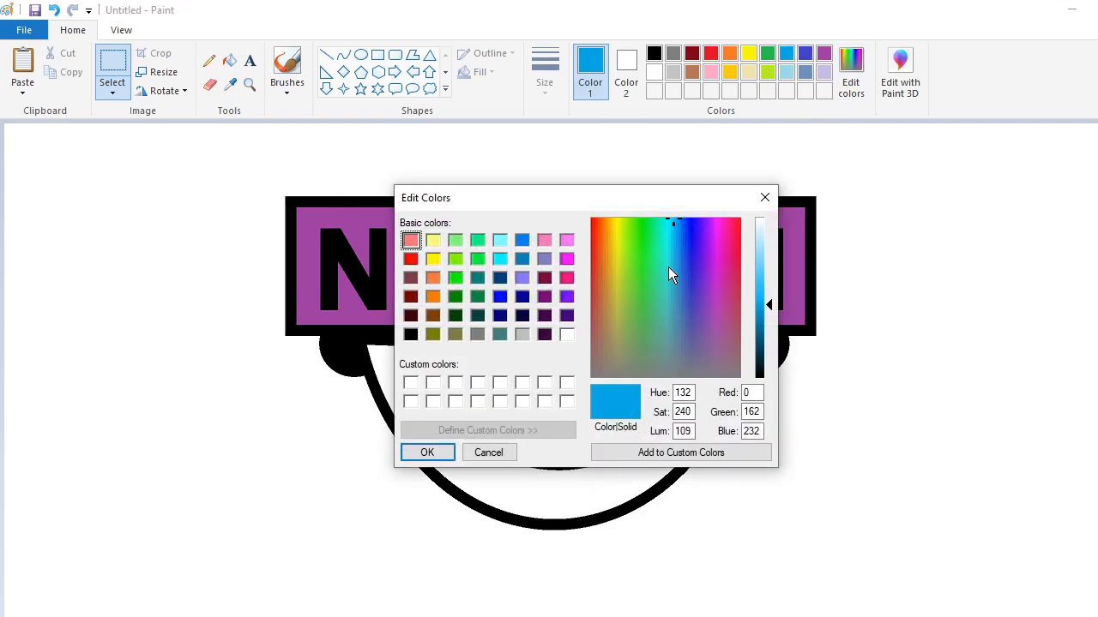
pyautogui.moveTo(668, 267); pyautogui.dragTo(689, 228)
pyautogui.moveTo(764, 307); pyautogui.dragTo(764, 346)
pyautogui.click(427, 452)
# Define a bright sky-blue custom colour.
pyautogui.click(851, 73)
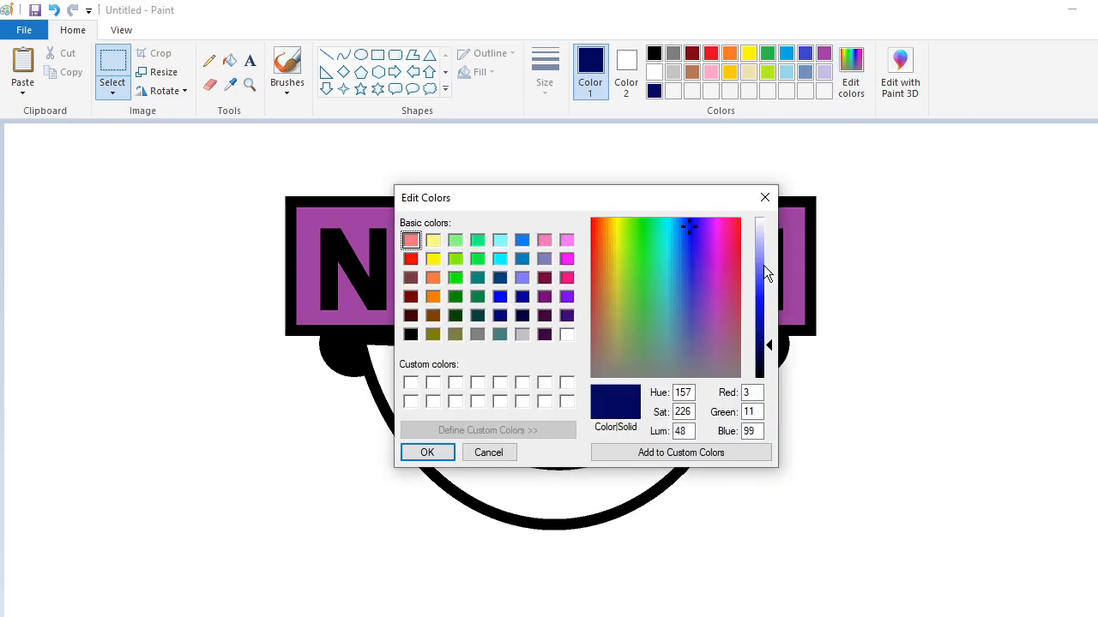
pyautogui.moveTo(763, 265); pyautogui.dragTo(765, 270)
pyautogui.moveTo(693, 227); pyautogui.dragTo(676, 222)
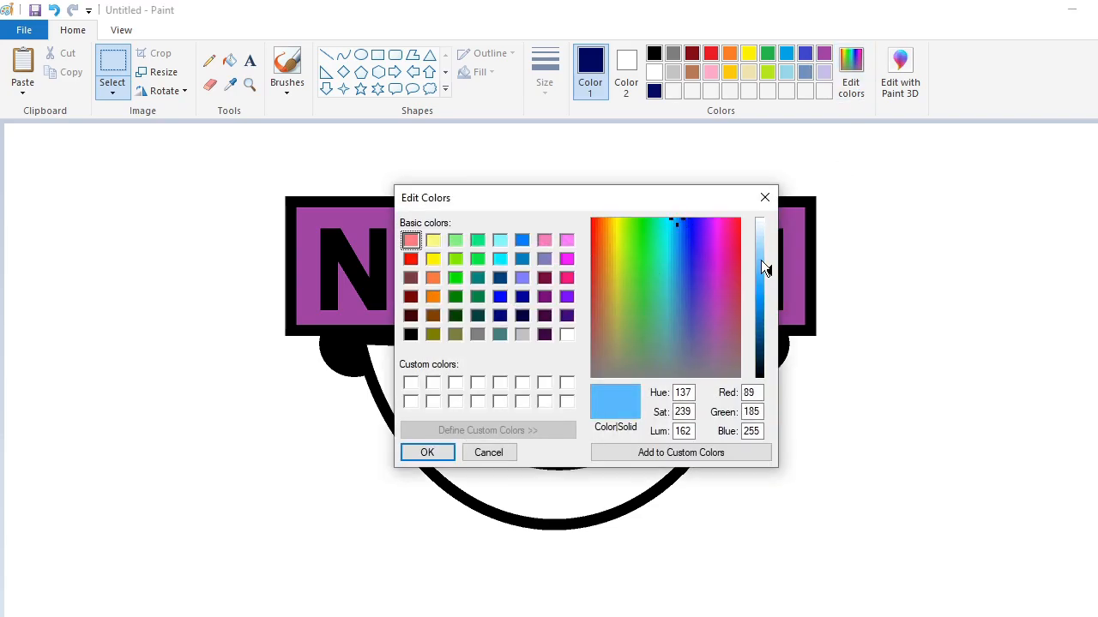
pyautogui.moveTo(761, 260); pyautogui.dragTo(764, 306)
pyautogui.click(427, 452)
# Define an orange custom colour with red 228, green 132 and blue 1.
pyautogui.click(729, 53)
pyautogui.click(851, 73)
pyautogui.click(606, 220)
pyautogui.click(427, 452)
# Fill the purple ring around the pupil inside the letter O with white.
pyautogui.click(229, 60)
pyautogui.click(653, 72)
pyautogui.click(462, 249)
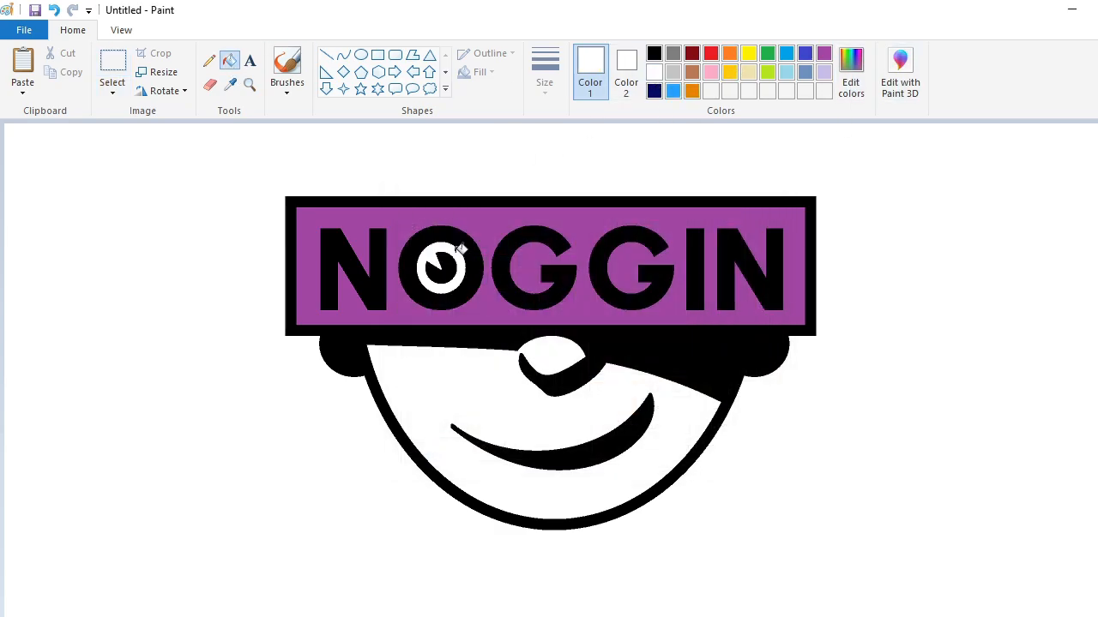
# Fill the first N, the O and both G letters with the dark blue custom colour.
pyautogui.click(654, 91)
pyautogui.click(332, 244)
pyautogui.click(410, 271)
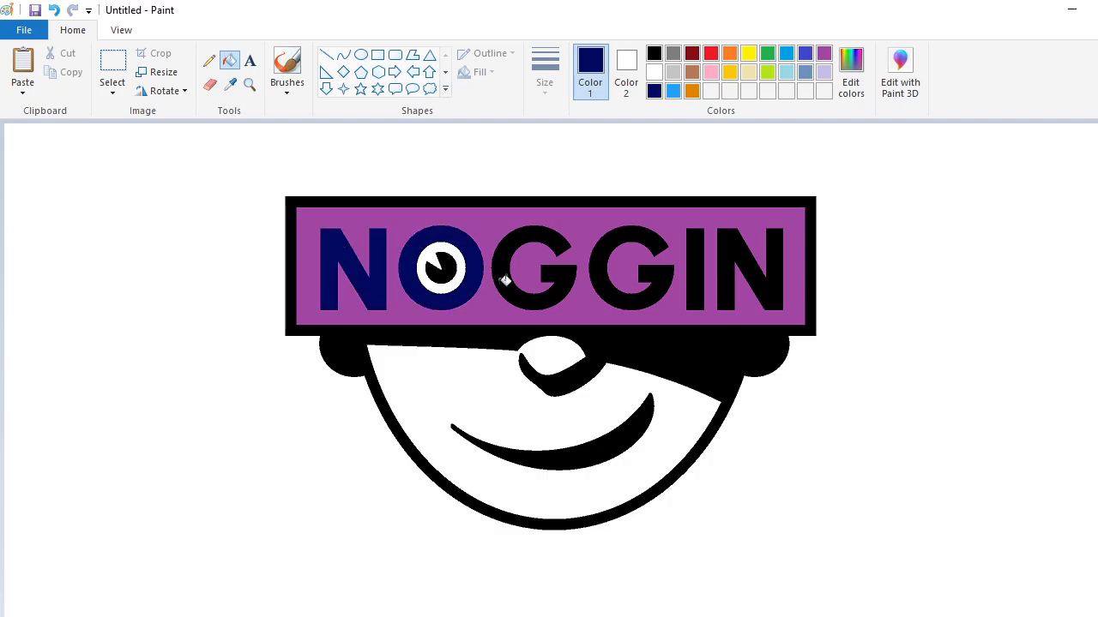
pyautogui.click(501, 276)
pyautogui.click(600, 272)
# Define a darker navy custom colour and fill the letters, frame, ears, face outline and mouth with it.
pyautogui.click(847, 86)
pyautogui.click(427, 452)
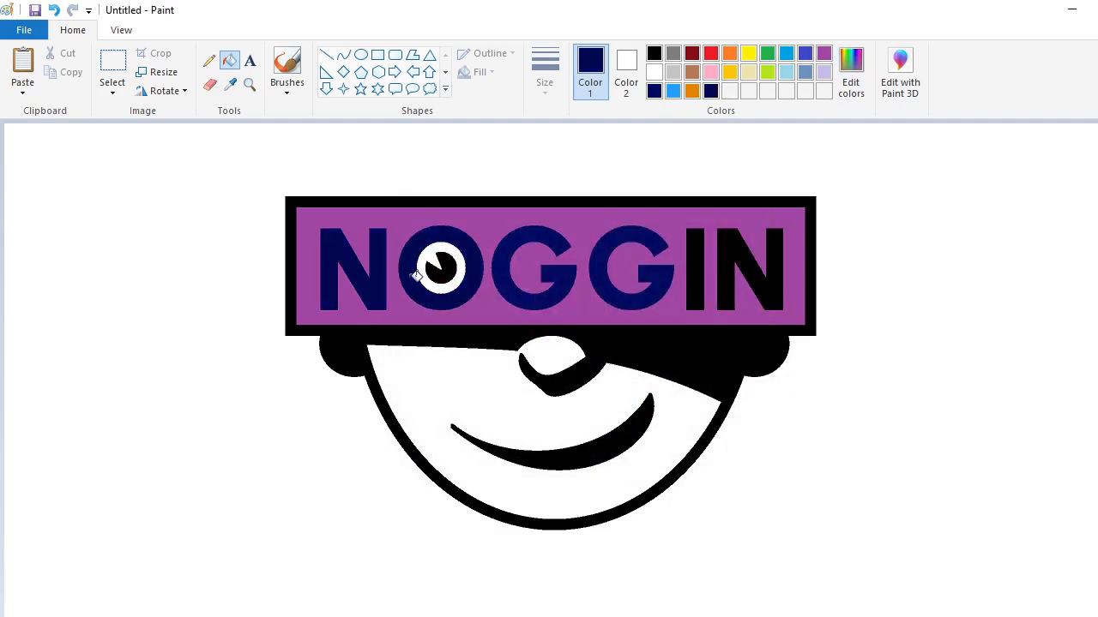
pyautogui.click(693, 289)
pyautogui.click(748, 273)
pyautogui.click(686, 347)
pyautogui.click(592, 433)
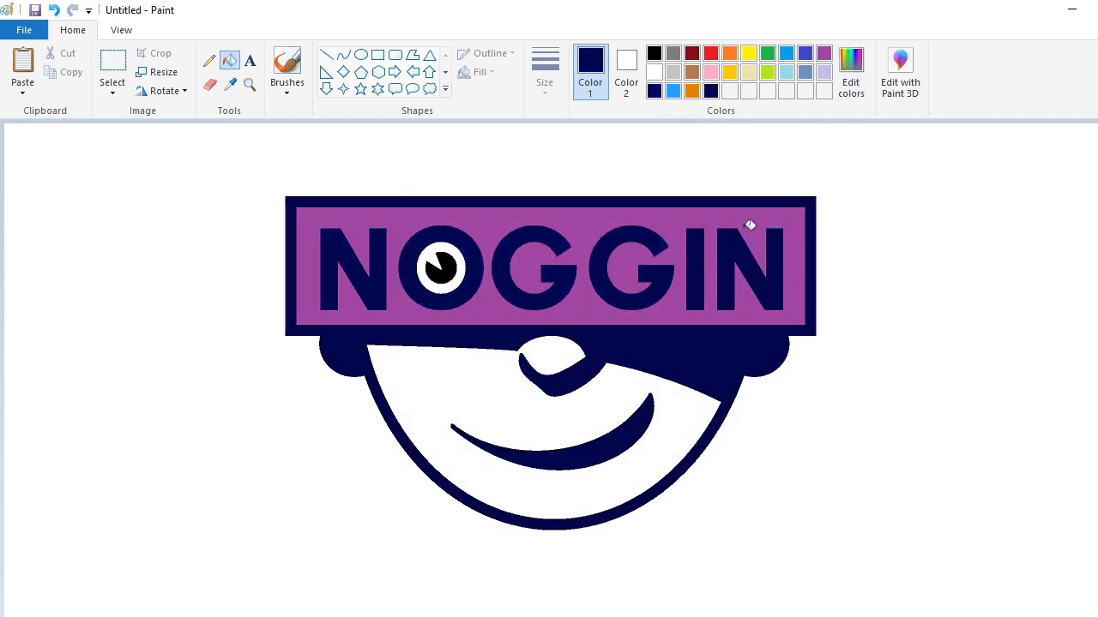
# Fill the purple background behind the letters with sky blue and lighten it with a new custom blue.
pyautogui.click(850, 81)
pyautogui.click(426, 452)
pyautogui.click(674, 92)
pyautogui.click(485, 220)
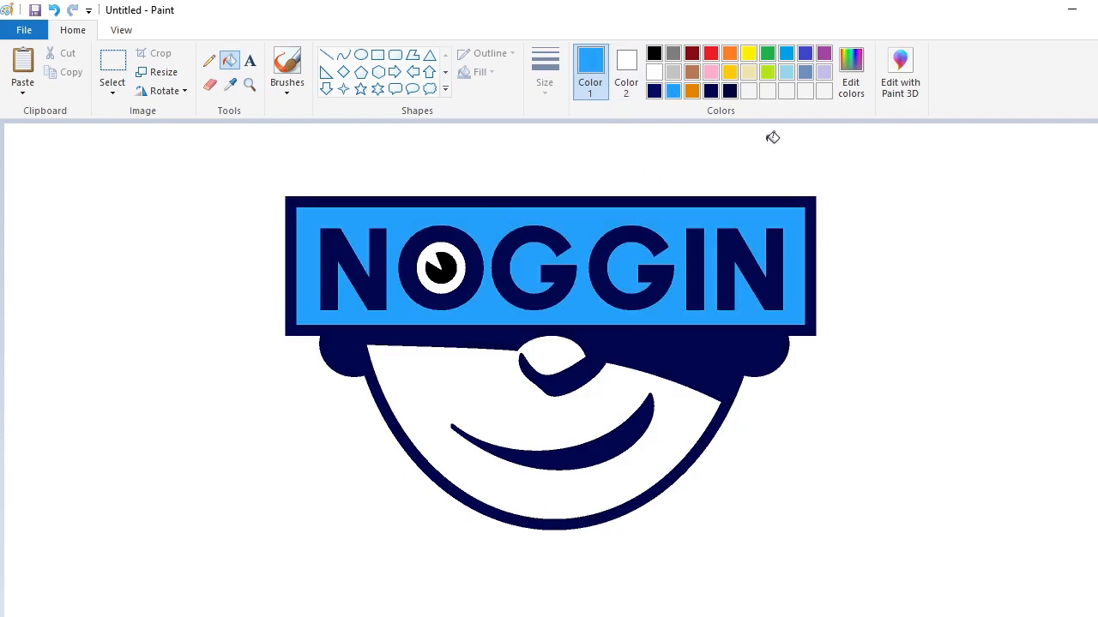
pyautogui.click(851, 73)
pyautogui.click(427, 452)
# Fill the face and nose with the custom orange and brighten them with a lighter custom orange.
pyautogui.click(692, 92)
pyautogui.click(577, 422)
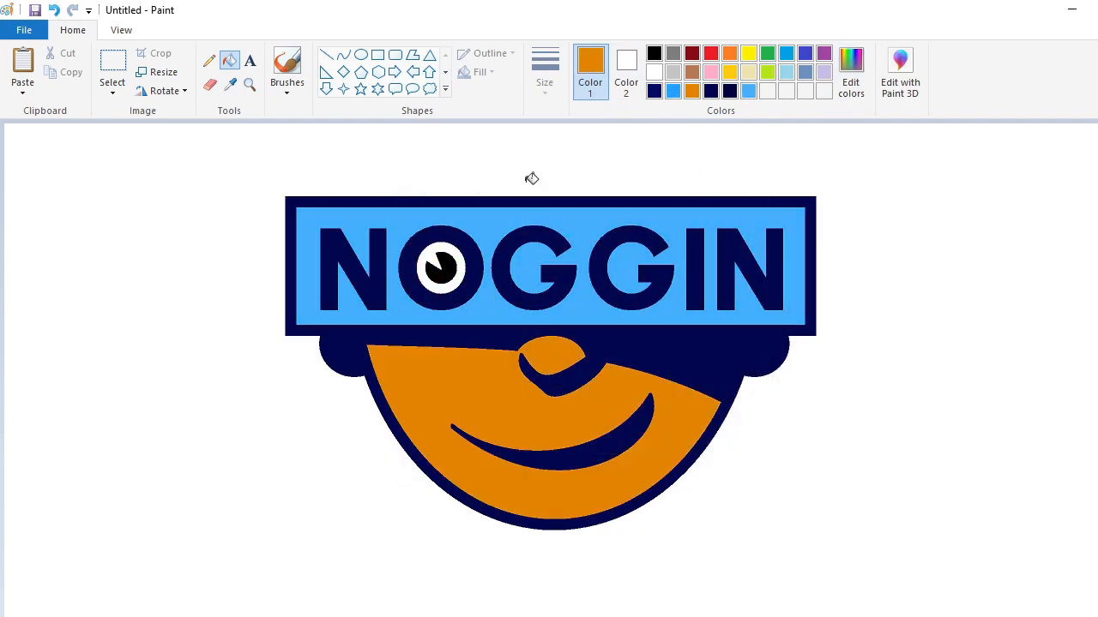
pyautogui.click(837, 85)
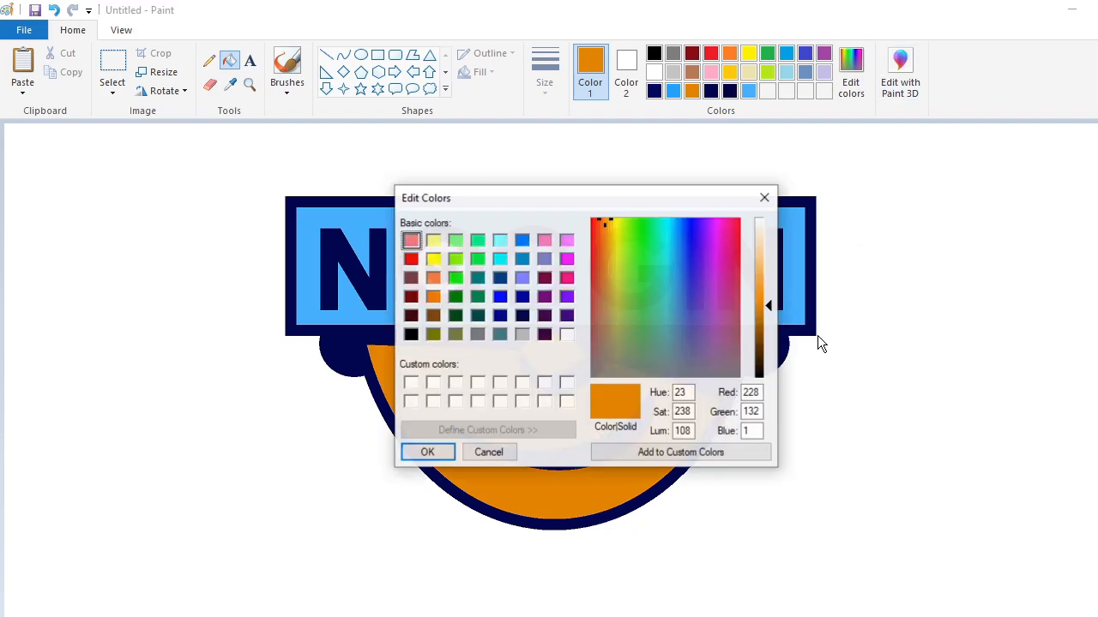
pyautogui.click(767, 302)
pyautogui.click(427, 452)
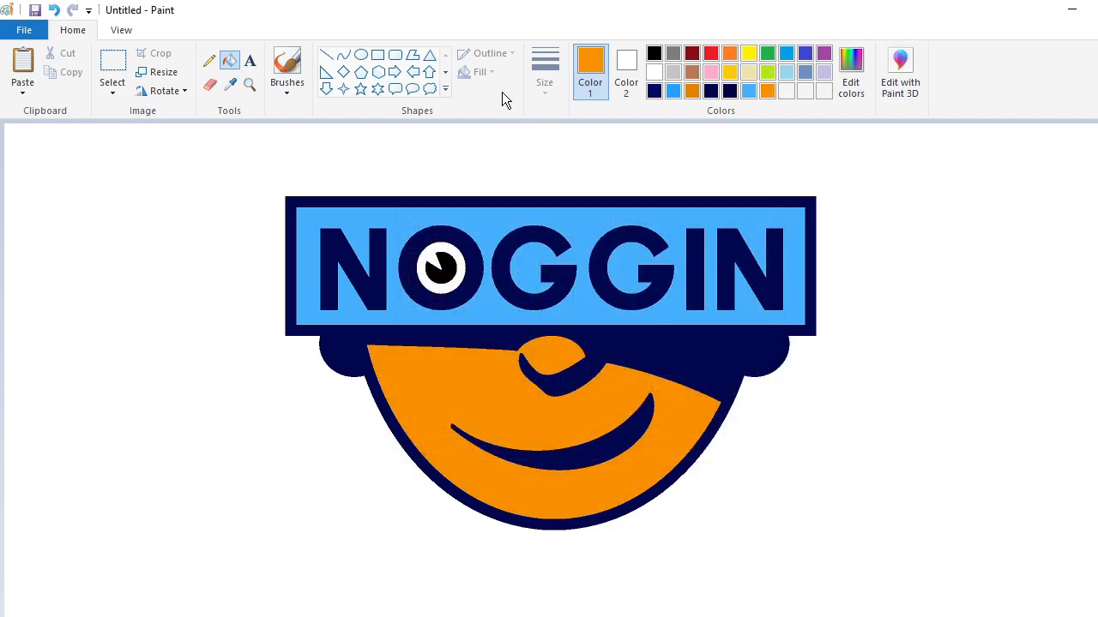